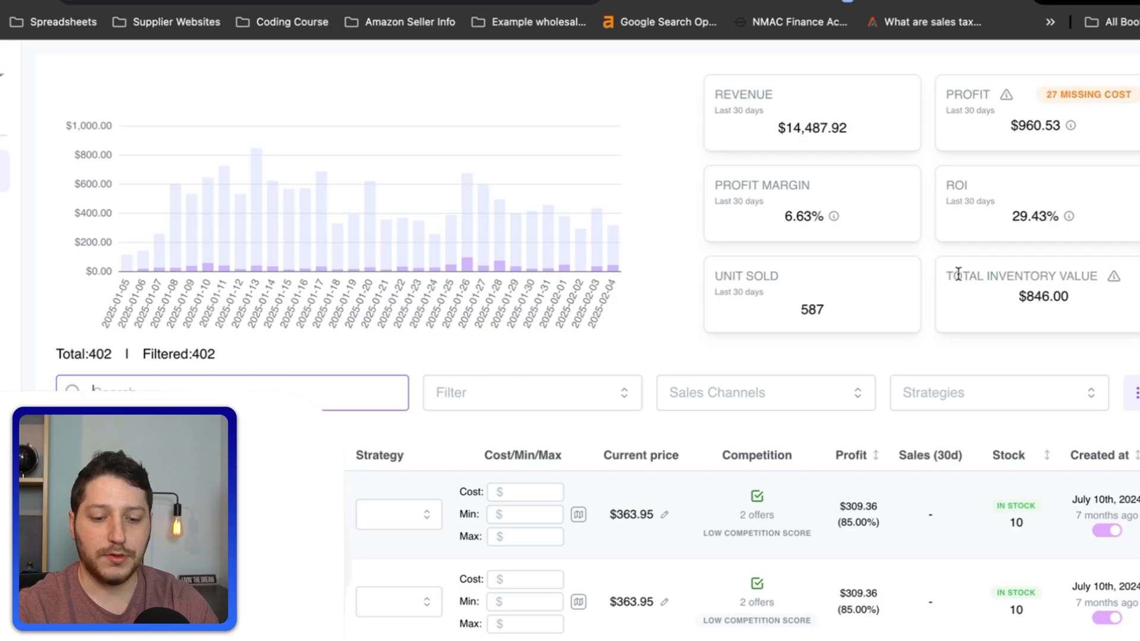
Step: Filter the listings table to show only products at max price
scroll(1002, 278, "down", 2)
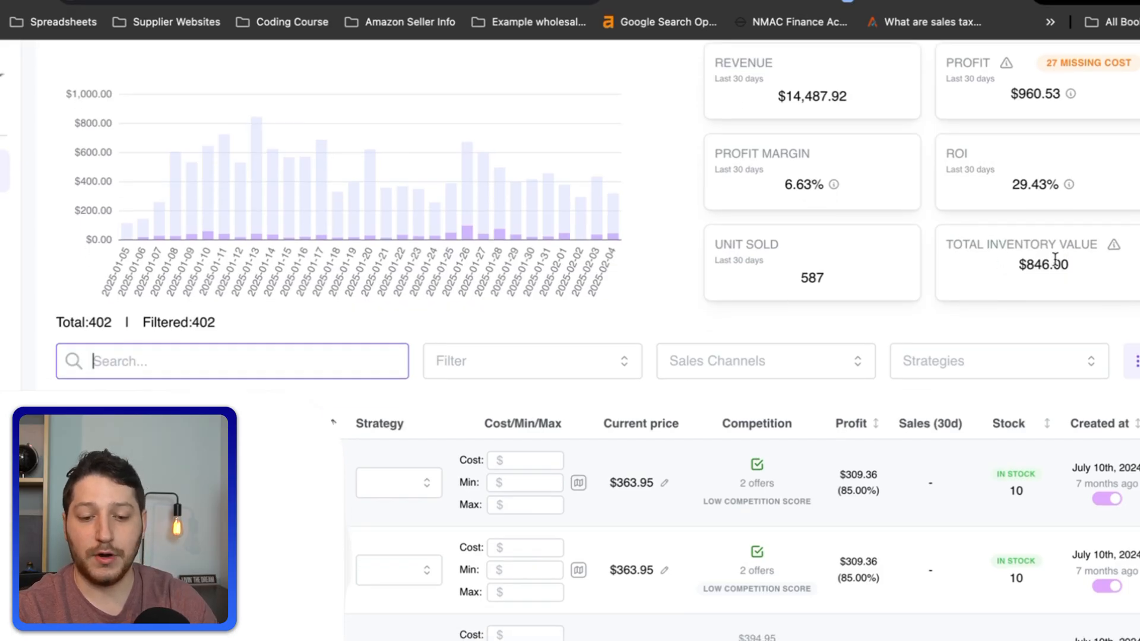
scroll(755, 358, "down", 3)
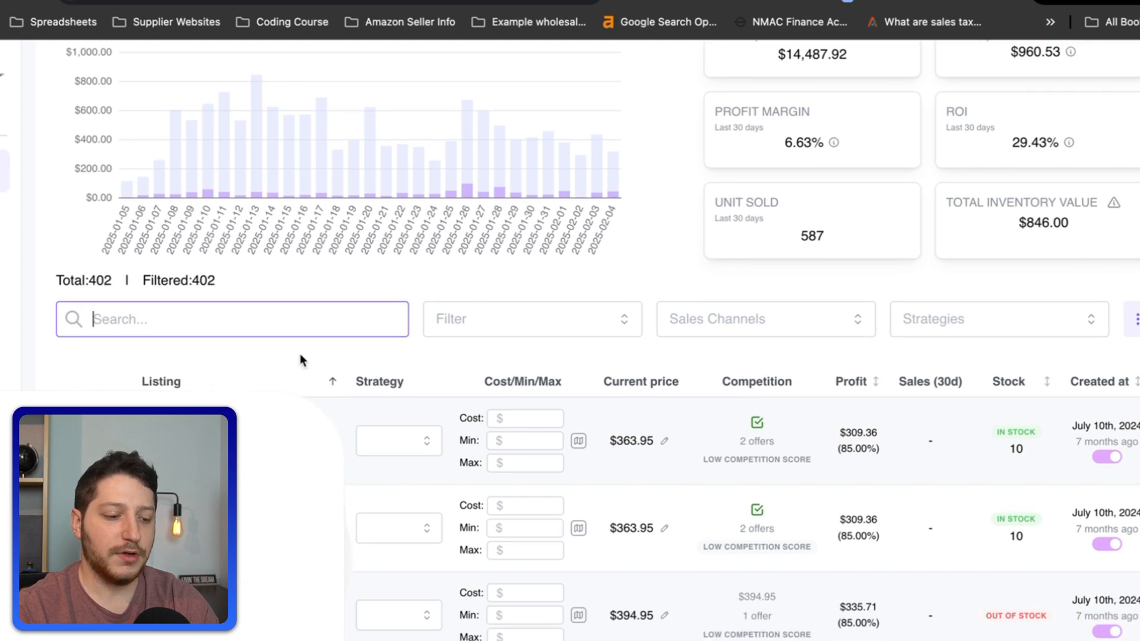
scroll(301, 353, "up", 3)
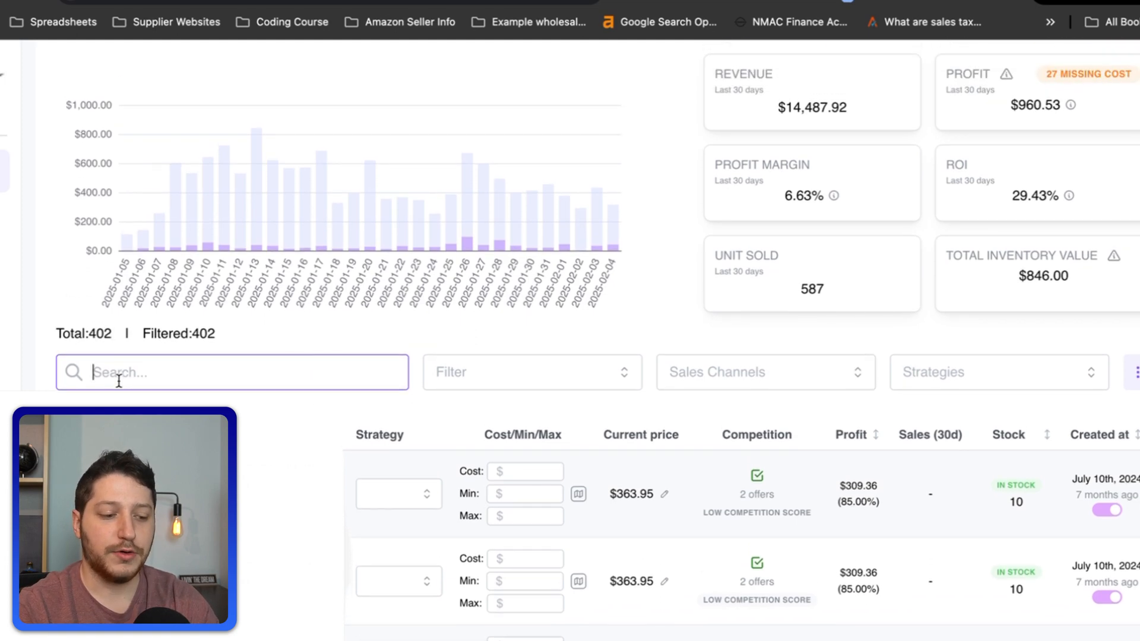
left_click(621, 370)
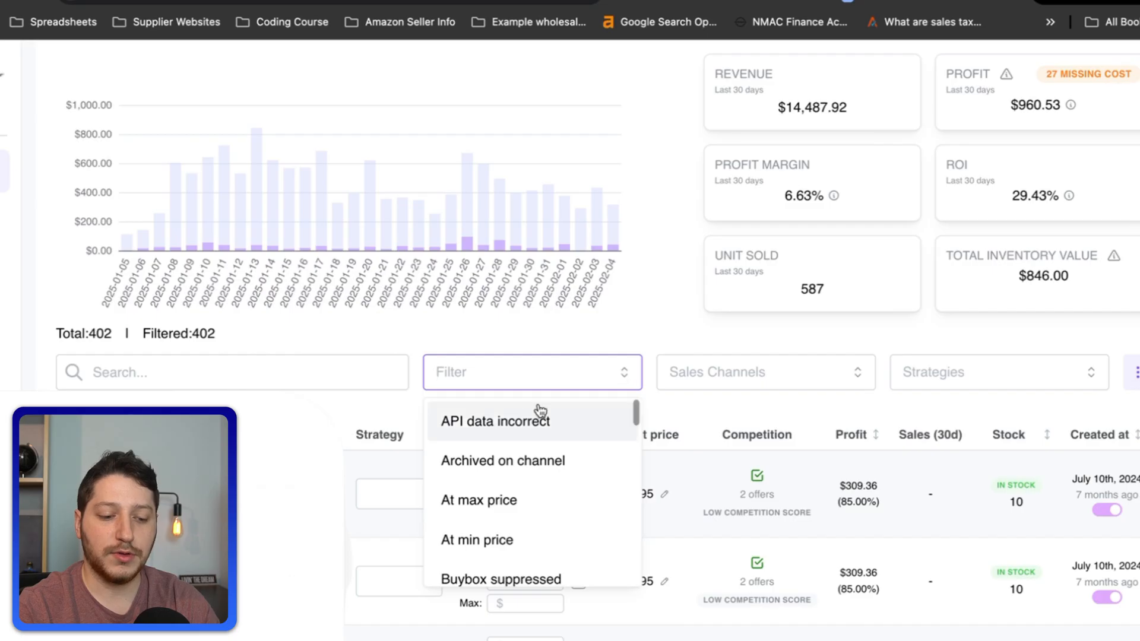
left_click(619, 371)
left_click(618, 370)
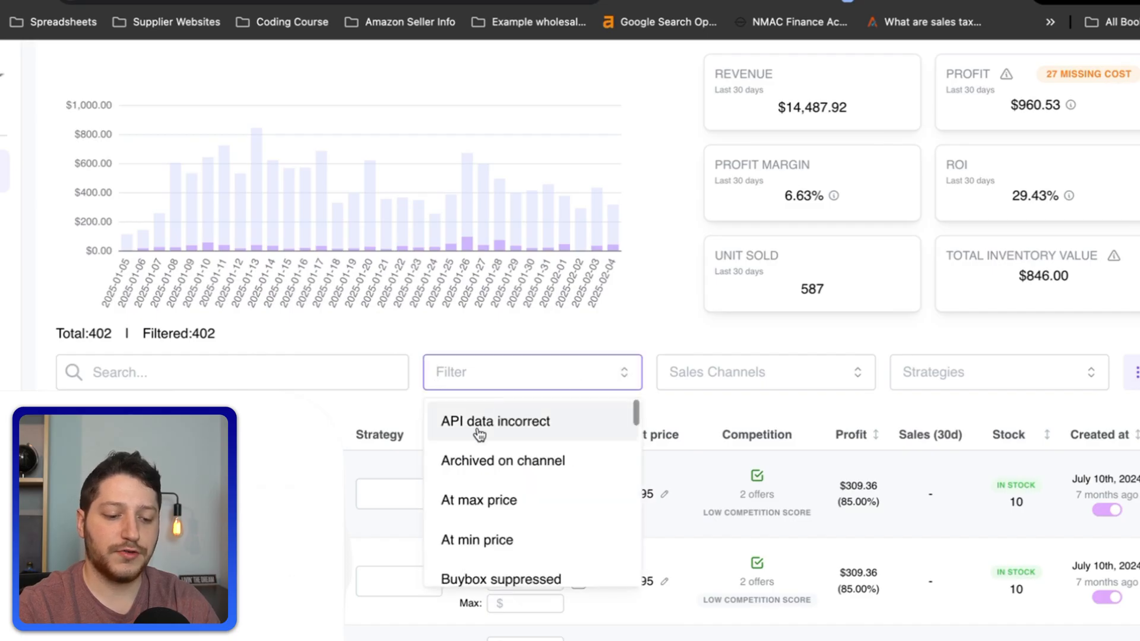
scroll(466, 515, "down", 1)
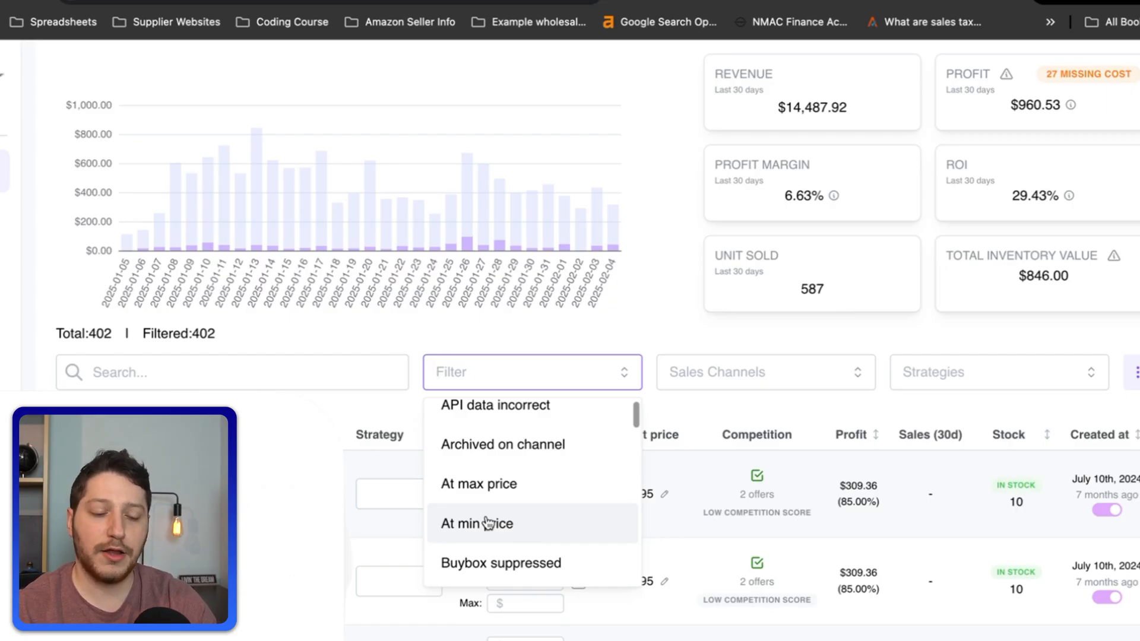
scroll(486, 523, "down", 2)
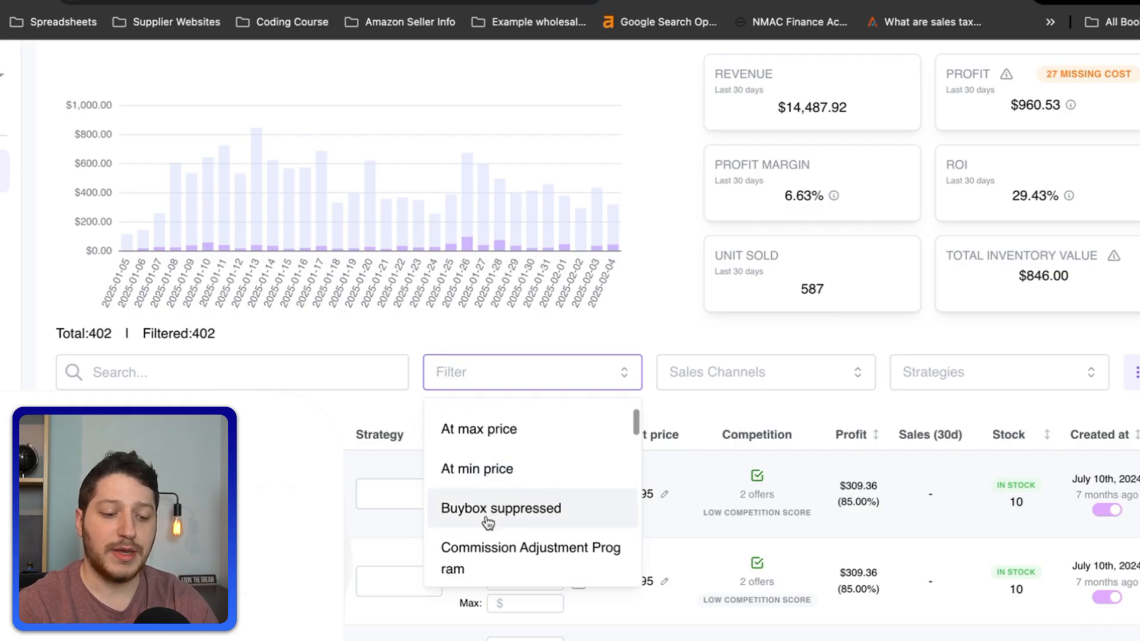
scroll(487, 522, "down", 1)
scroll(487, 523, "up", 2)
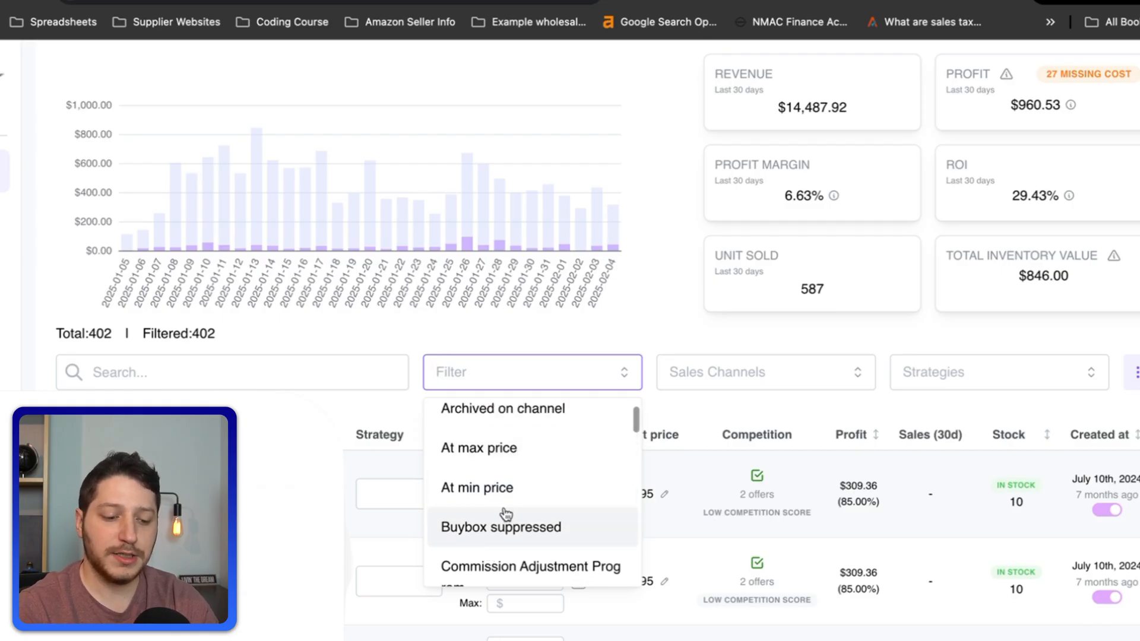
scroll(505, 517, "down", 1)
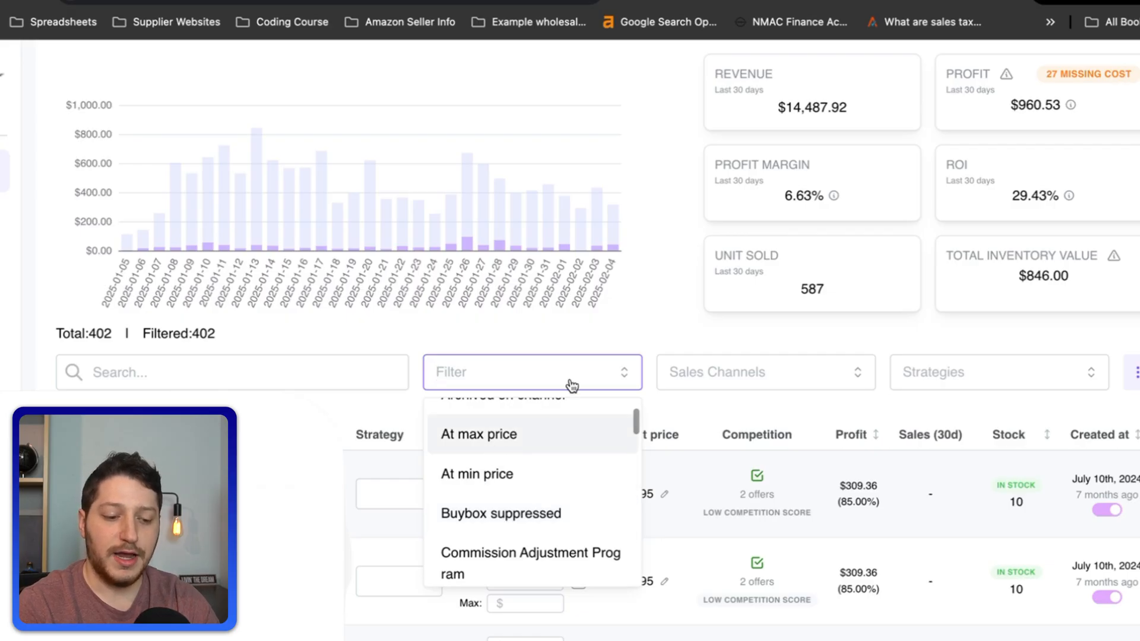
key("Return")
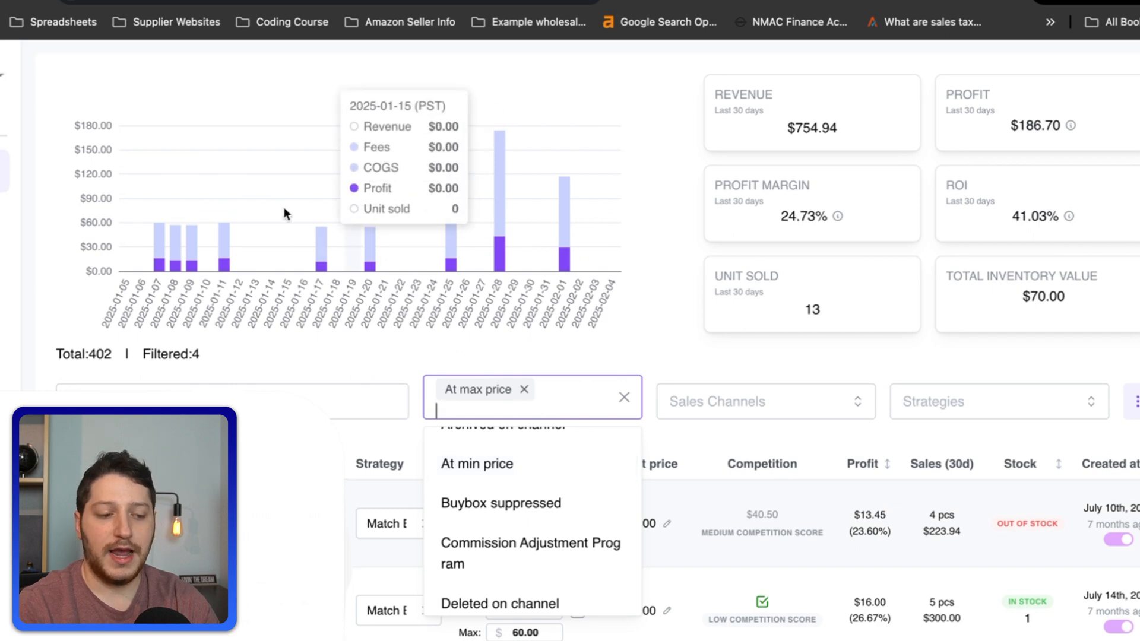
Step: Check which sales channels are available for filtering the listings, without choosing one
mouse_move(229, 249)
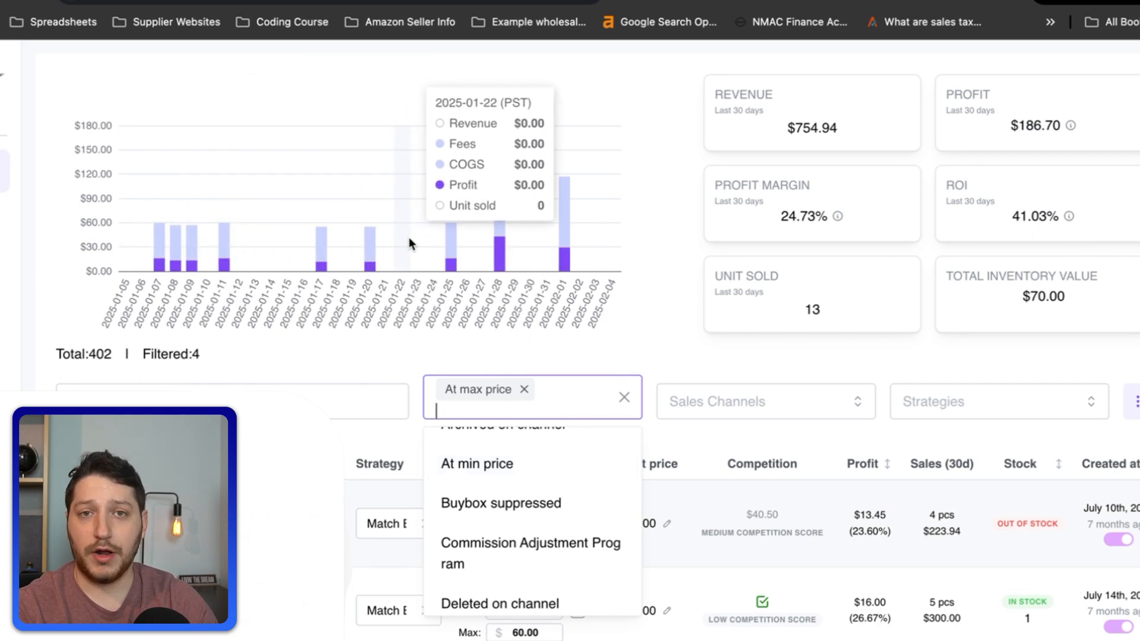
left_click(855, 396)
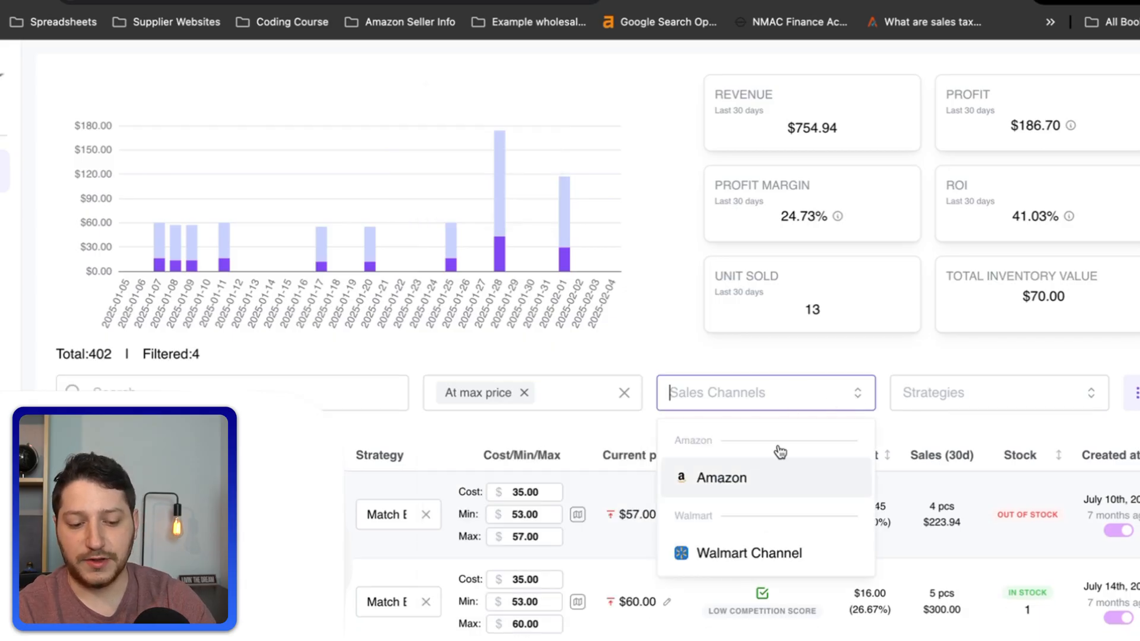
left_click(810, 361)
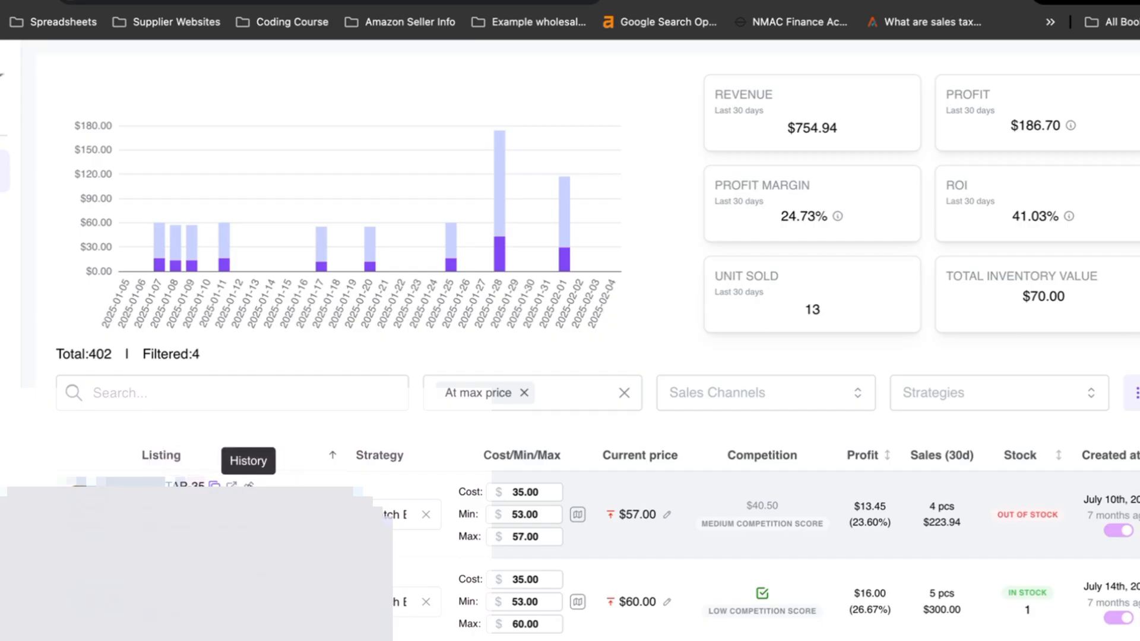
Step: Open the first listing's price history and examine its own, competition and minimum prices over time
left_click(249, 486)
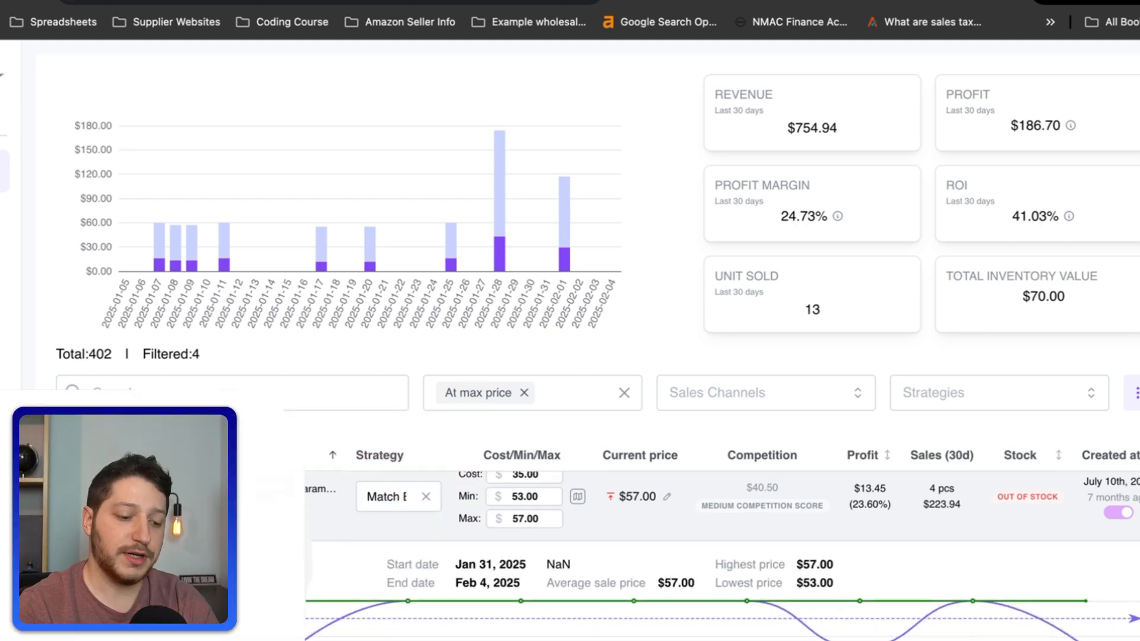
scroll(722, 556, "down", 1)
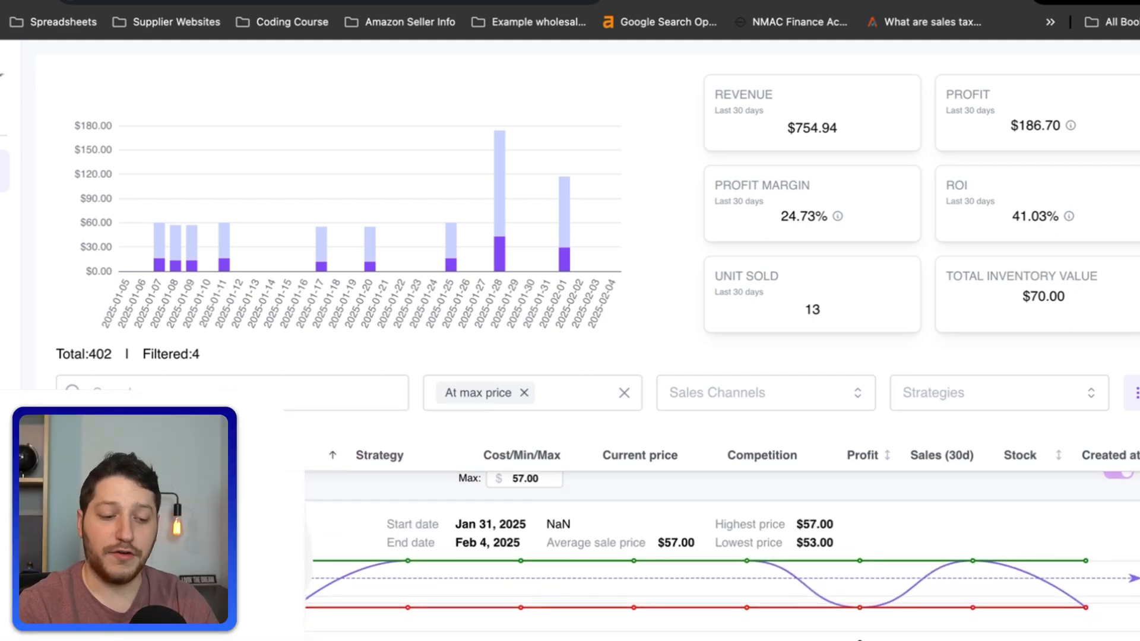
scroll(745, 611, "down", 1)
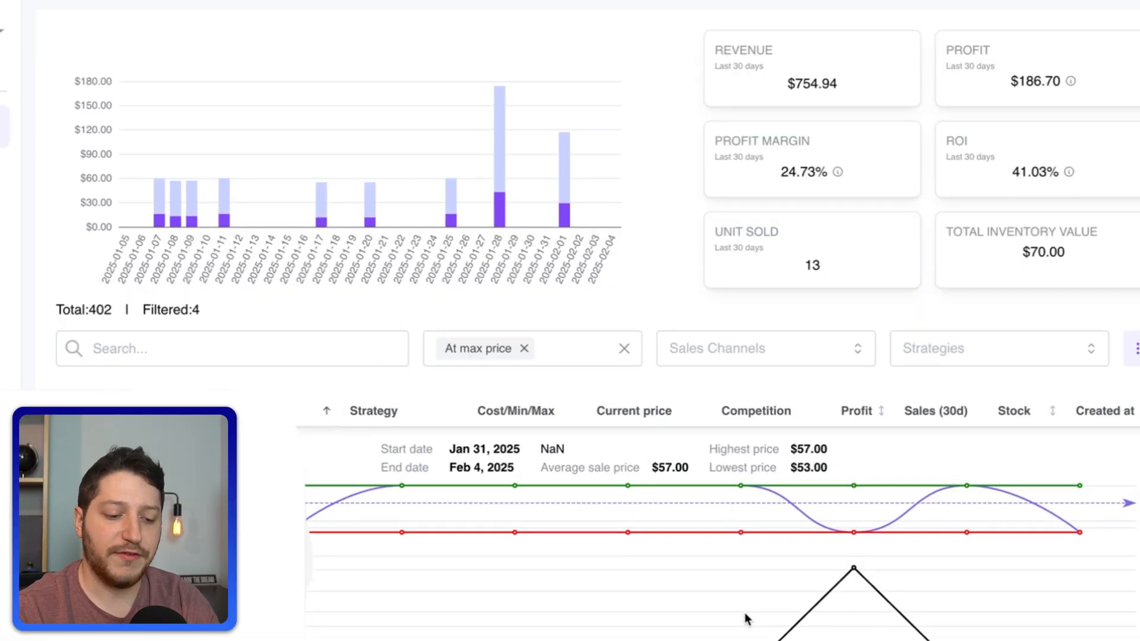
scroll(471, 515, "up", 1)
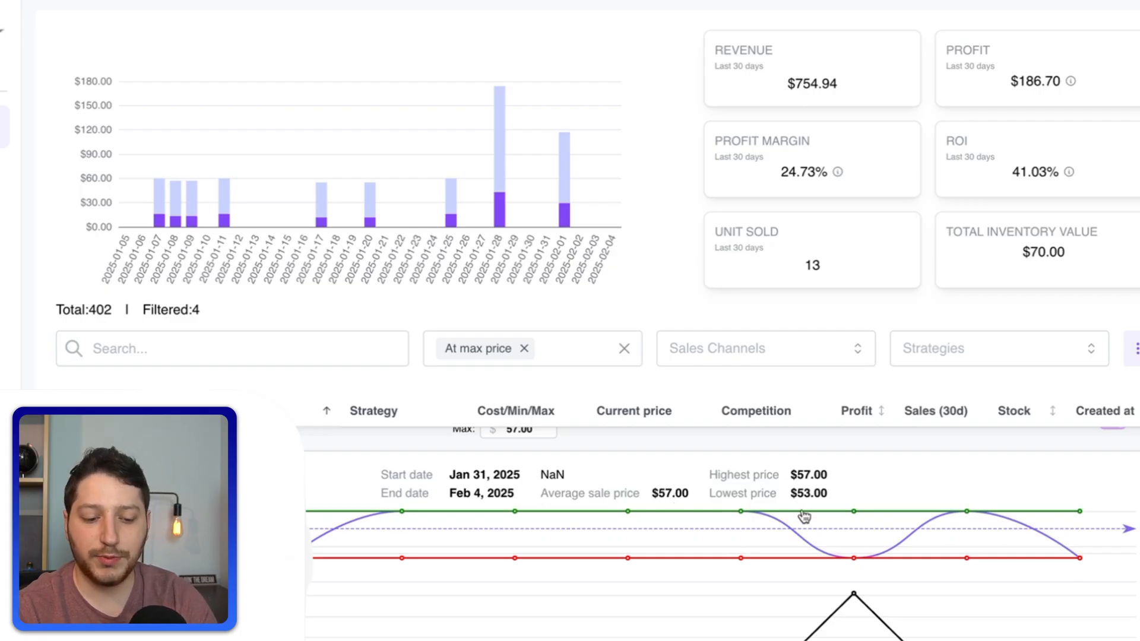
mouse_move(812, 522)
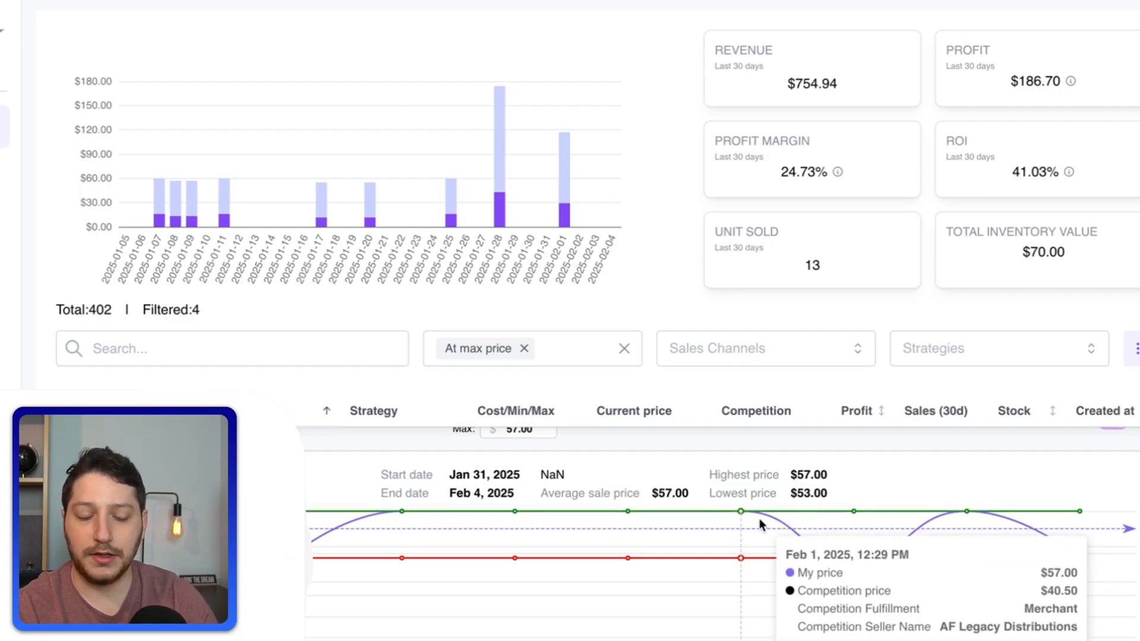
scroll(759, 518, "down", 2)
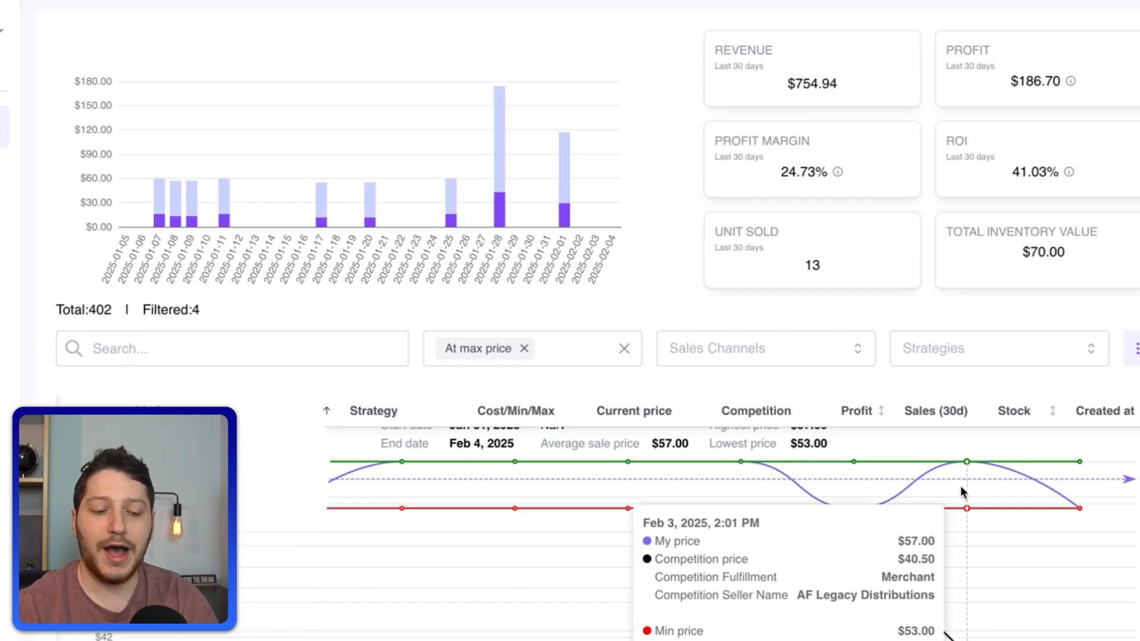
scroll(960, 485, "up", 2)
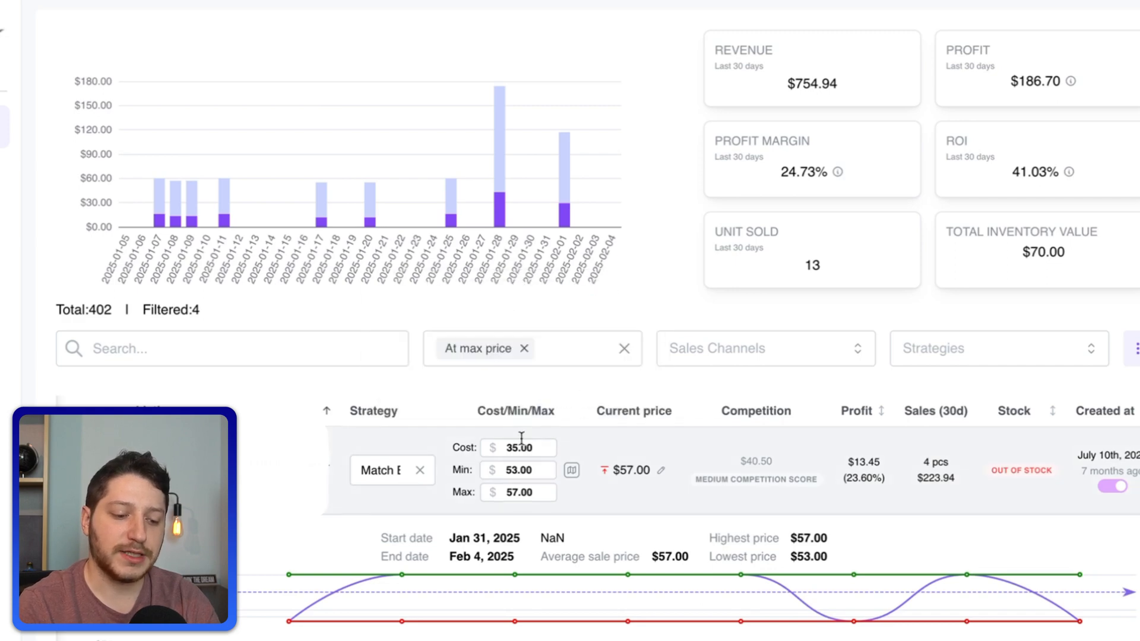
Step: Review the first listing's min and max price details and its current price details
mouse_move(517, 448)
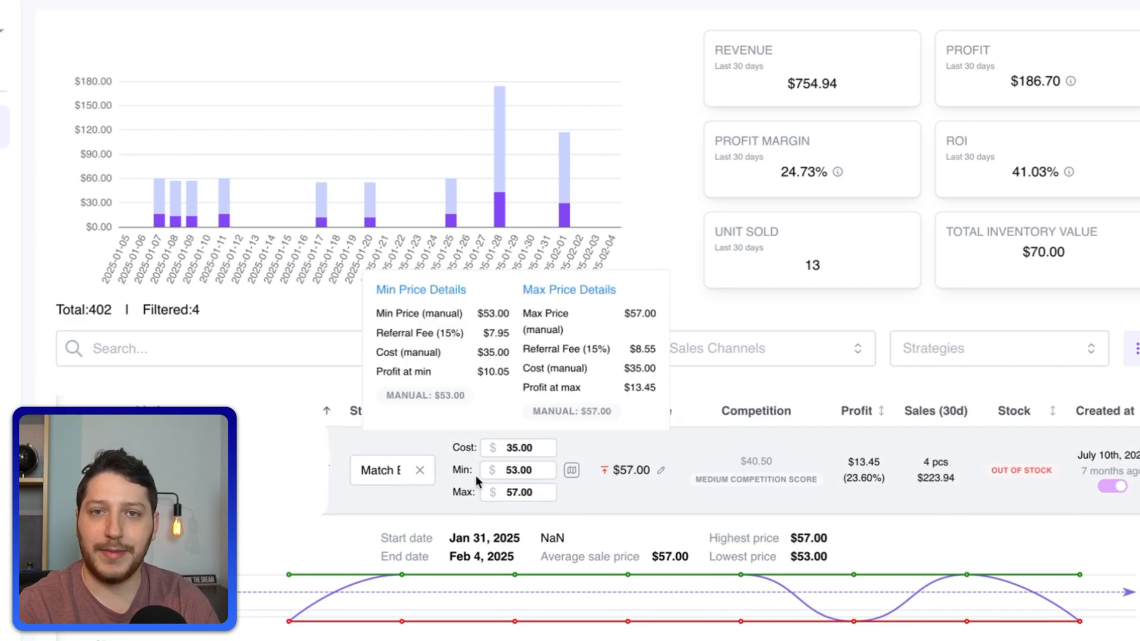
scroll(475, 475, "right", 1)
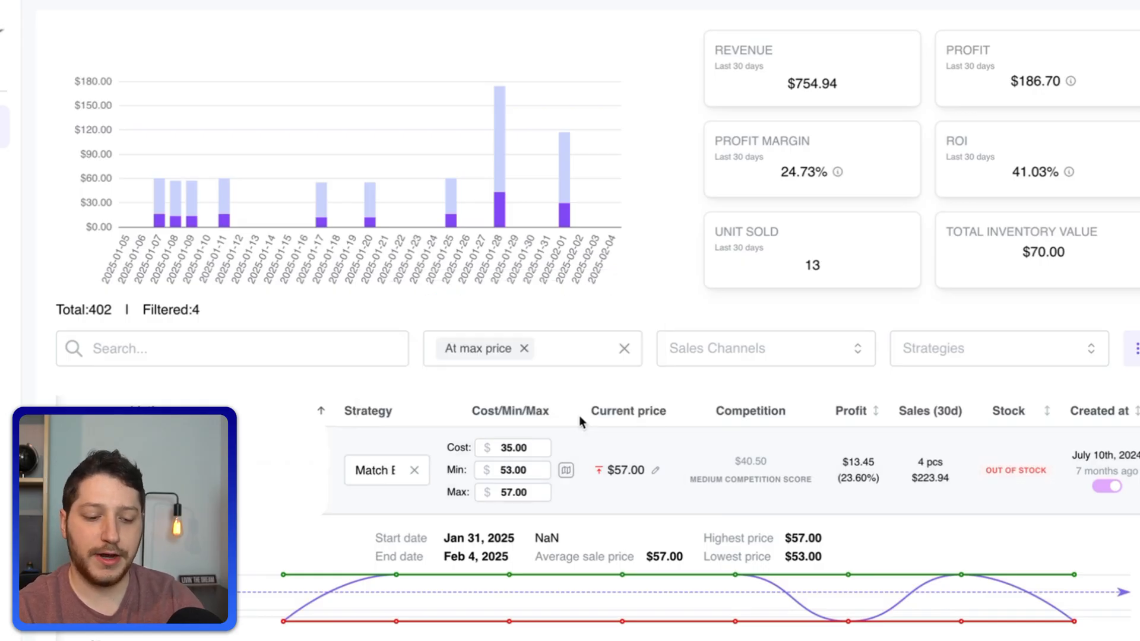
mouse_move(658, 478)
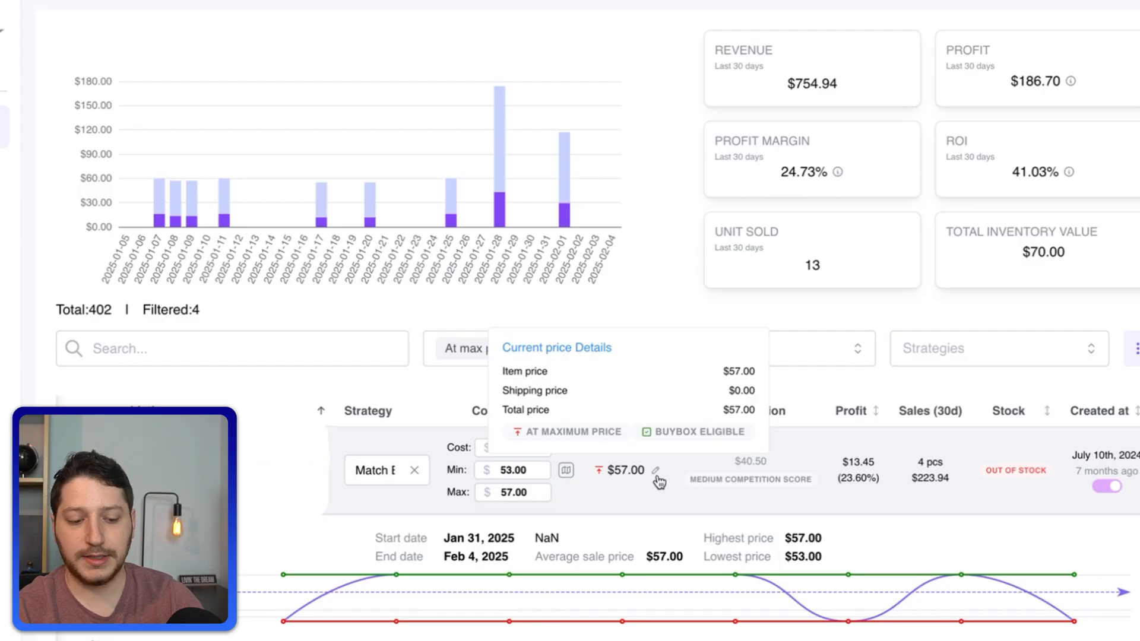
mouse_move(545, 473)
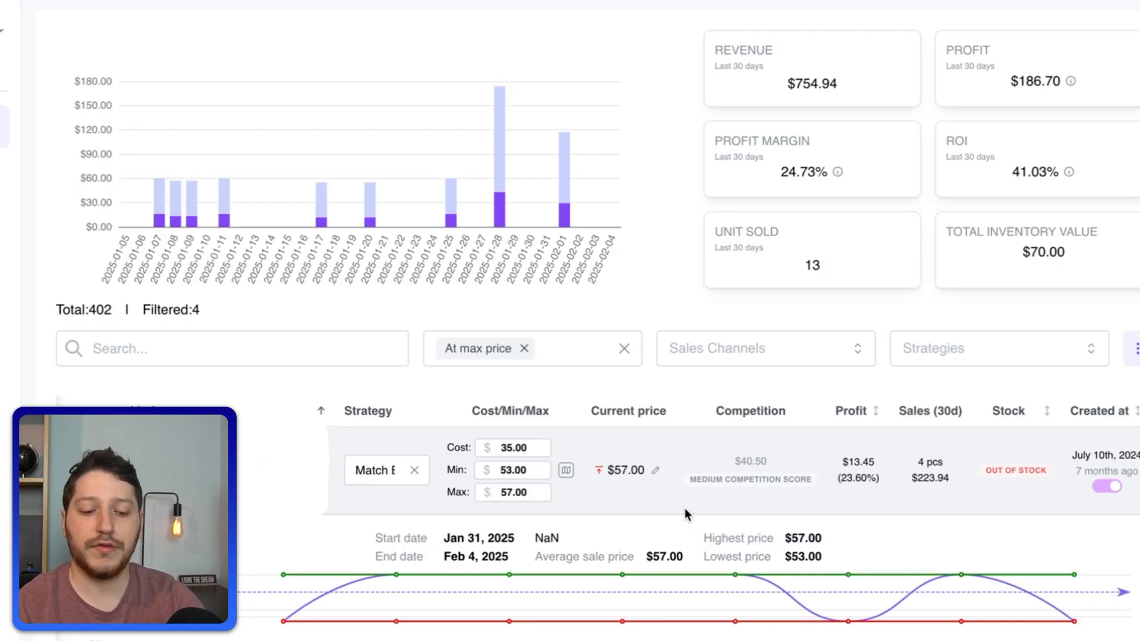
Step: Open the first listing's referral fee settings from its profit details, view the advanced mode options, and close without saving
mouse_move(866, 465)
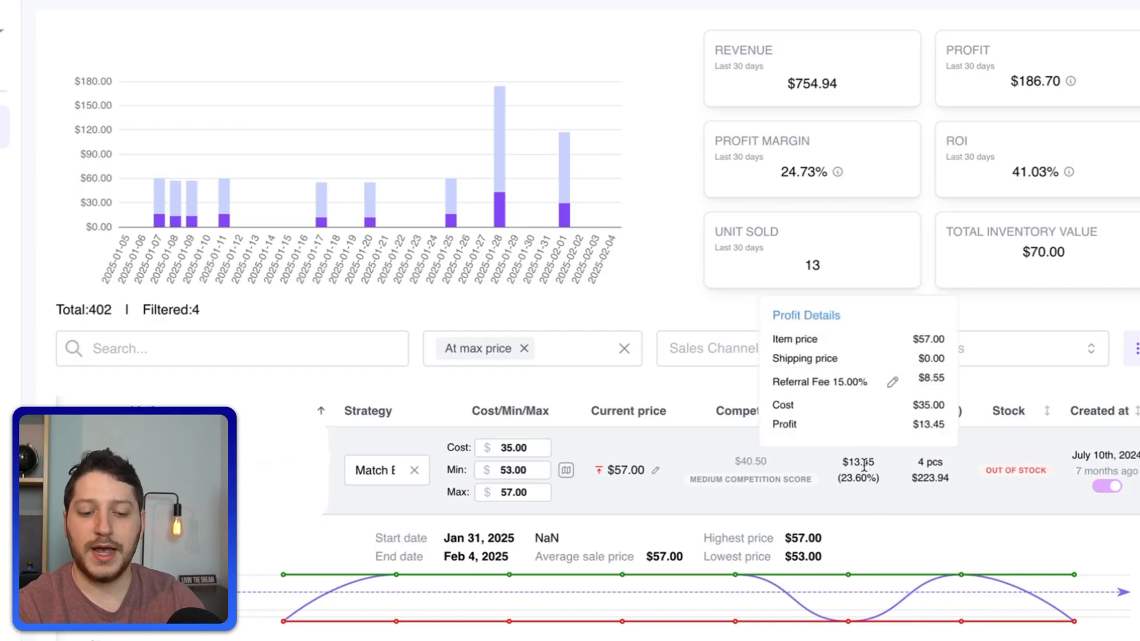
left_click(893, 382)
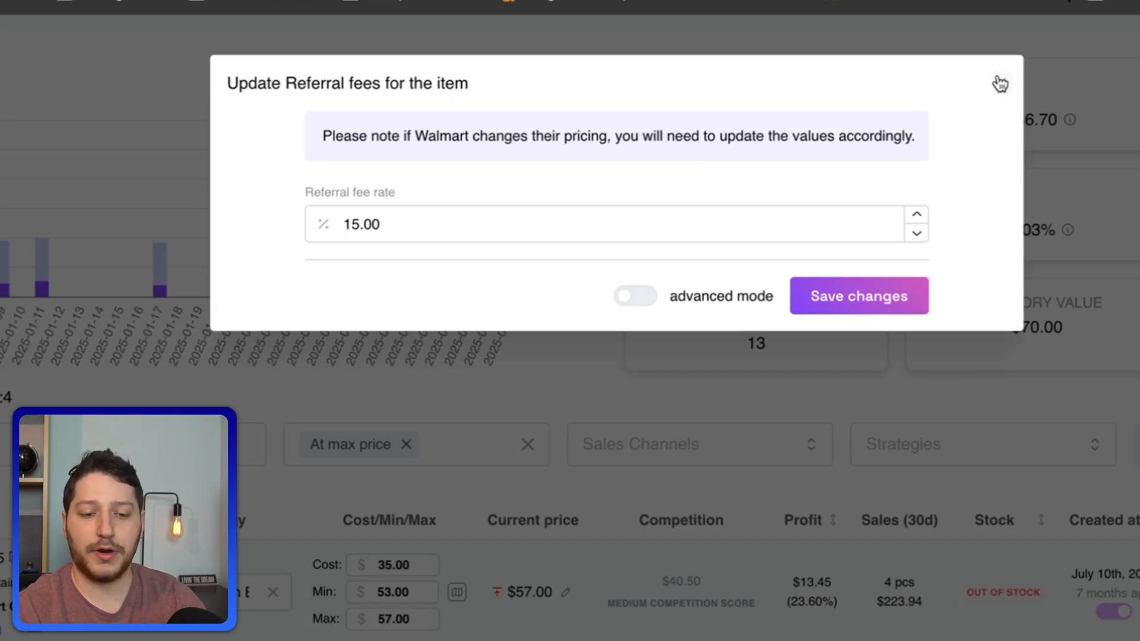
left_click(644, 300)
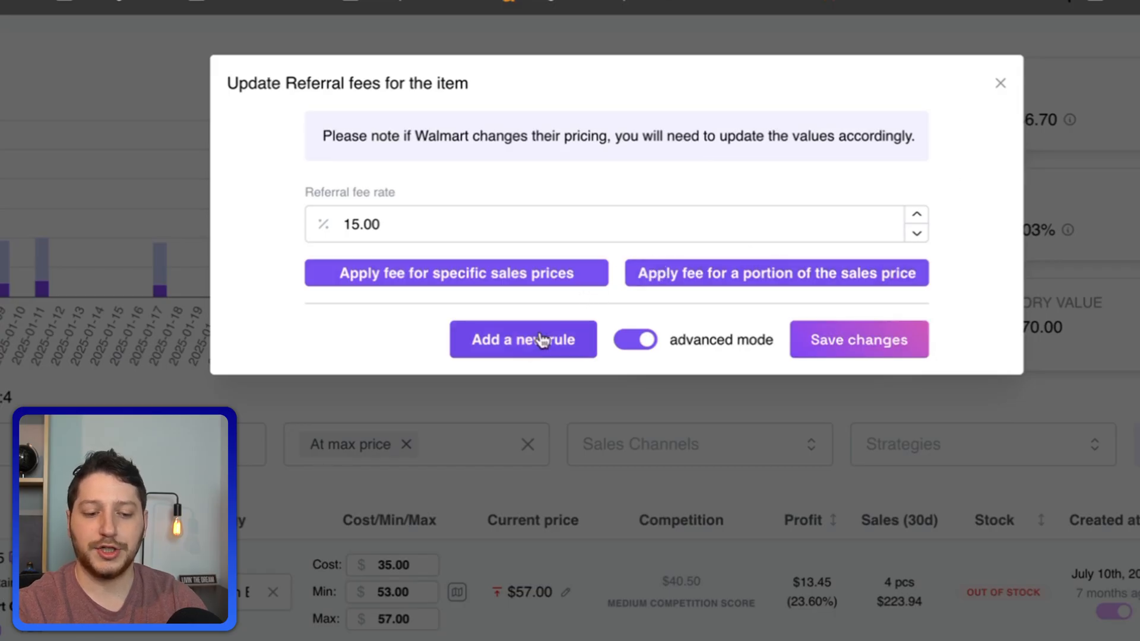
left_click(1001, 84)
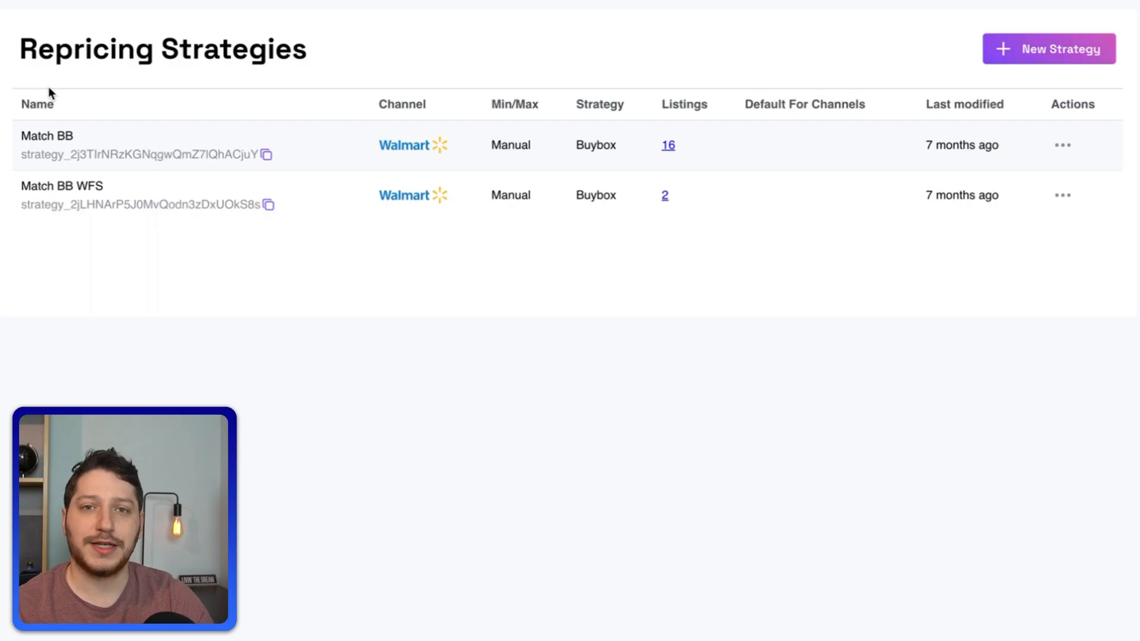
Step: Start a new repricing strategy for the Walmart sales channel and look through its competition and repricing settings
left_click(1035, 50)
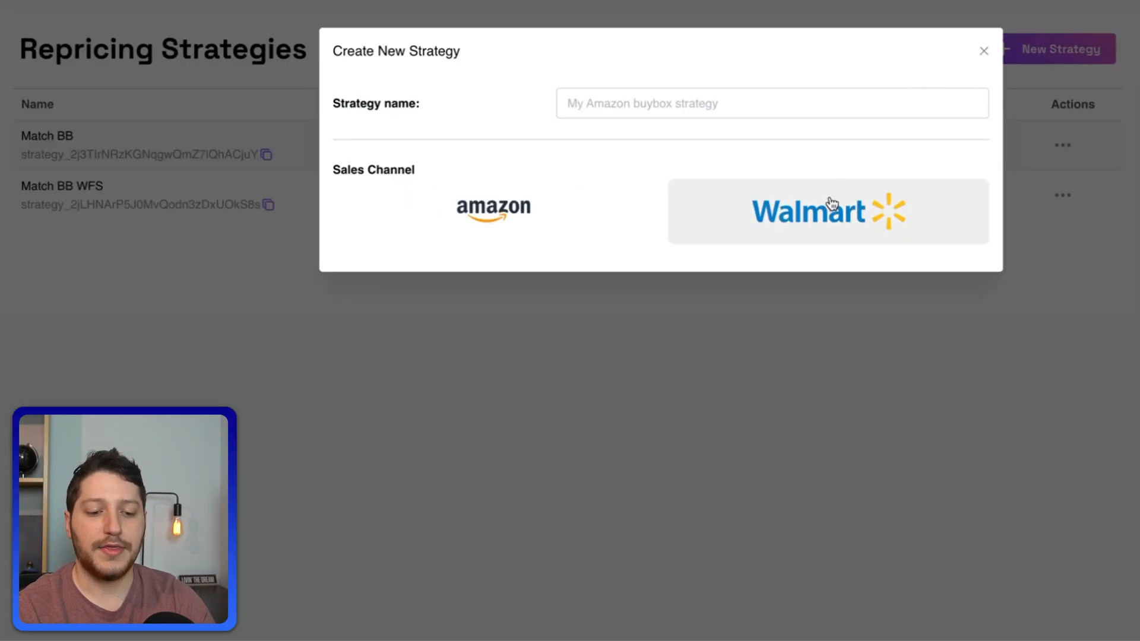
left_click(810, 213)
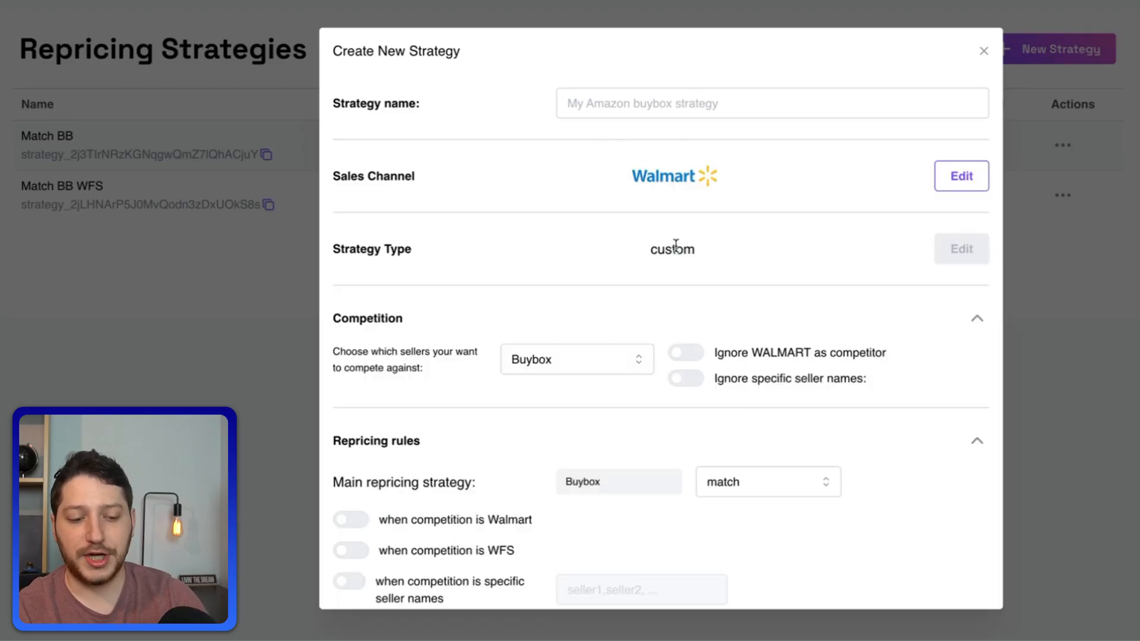
scroll(676, 246, "down", 2)
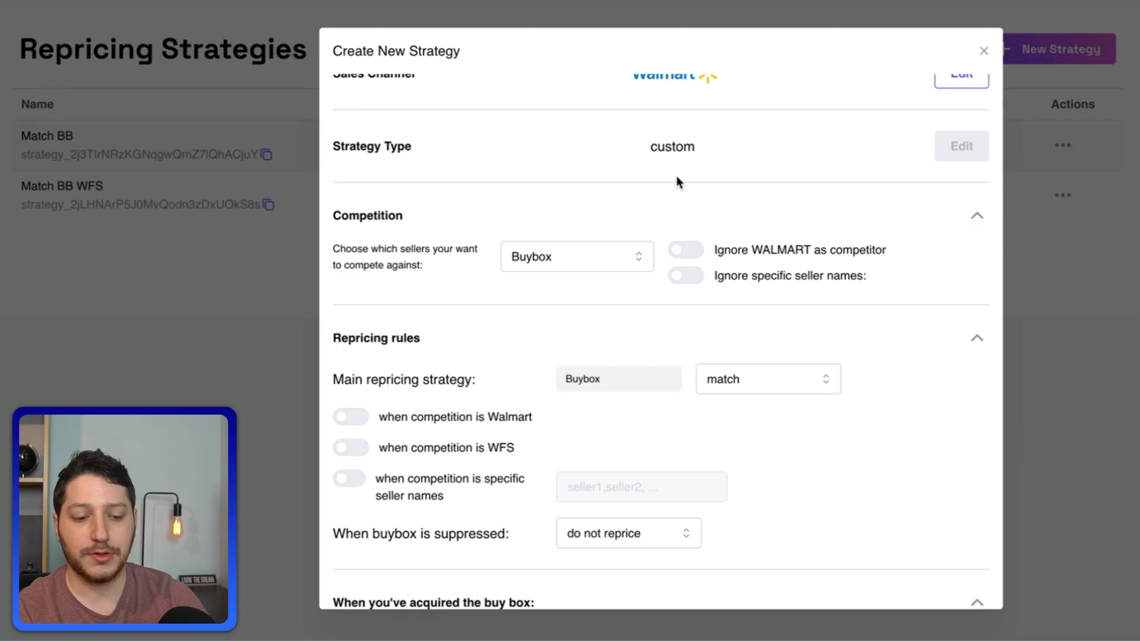
scroll(676, 178, "down", 2)
scroll(486, 160, "up", 1)
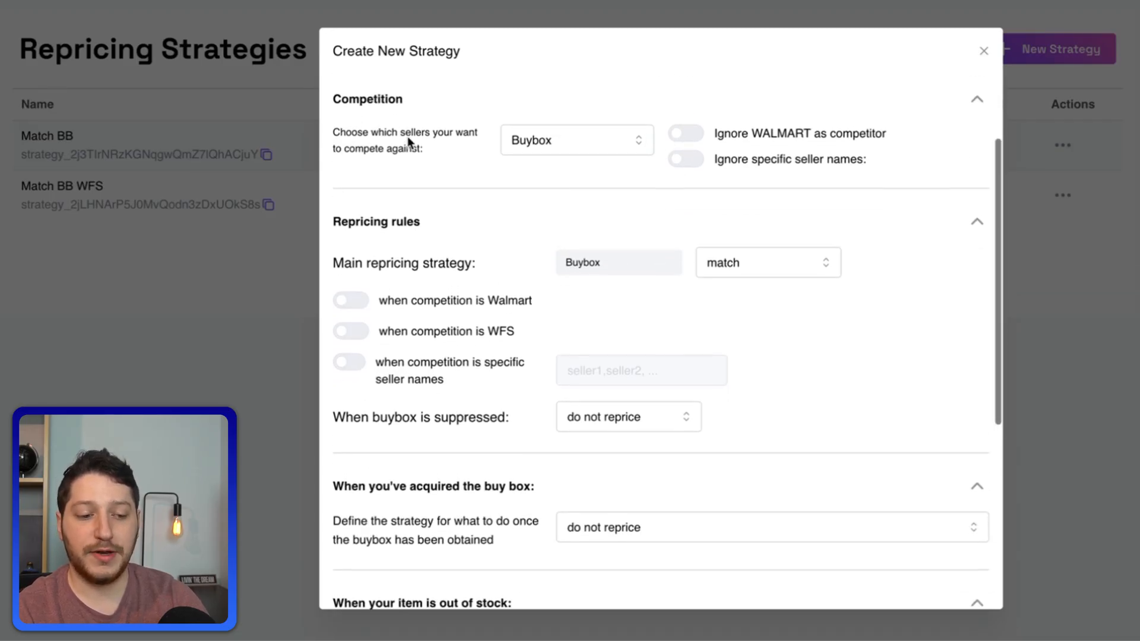
Step: Set the new strategy to compete against the Buybox and ignore WALMART as a competitor
scroll(415, 136, "up", 1)
left_click(638, 153)
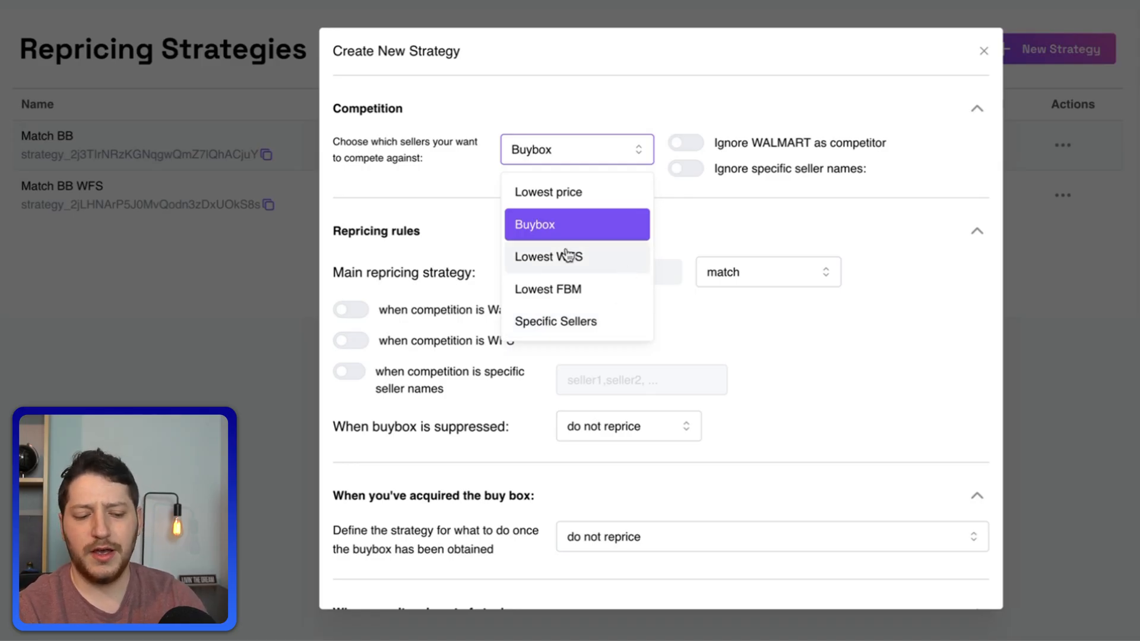
left_click(576, 231)
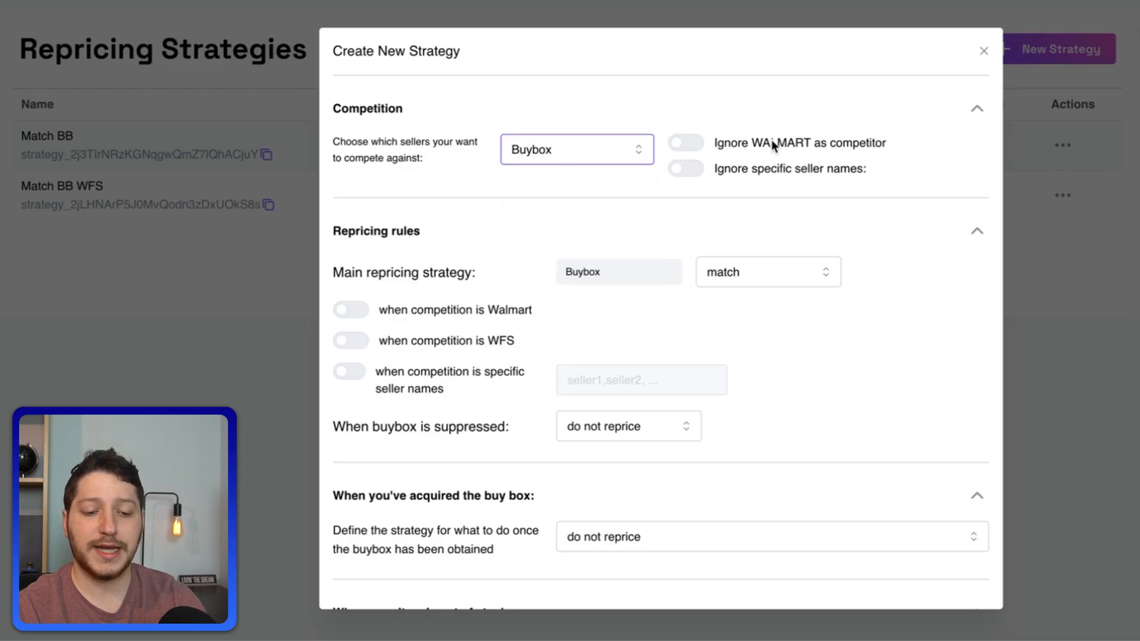
left_click(685, 142)
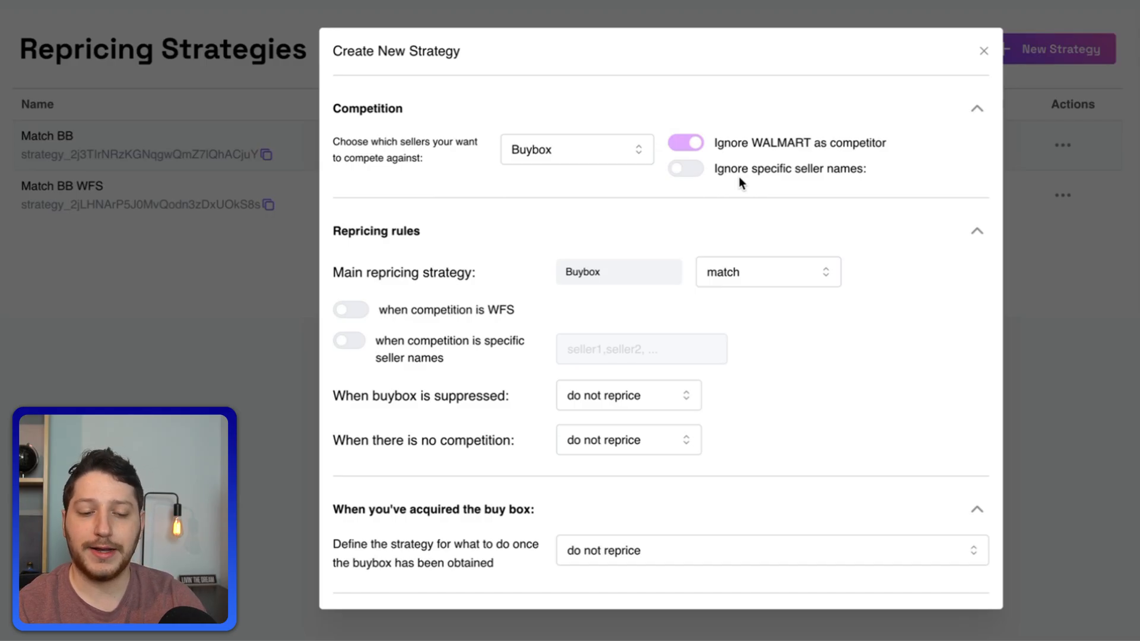
left_click(685, 168)
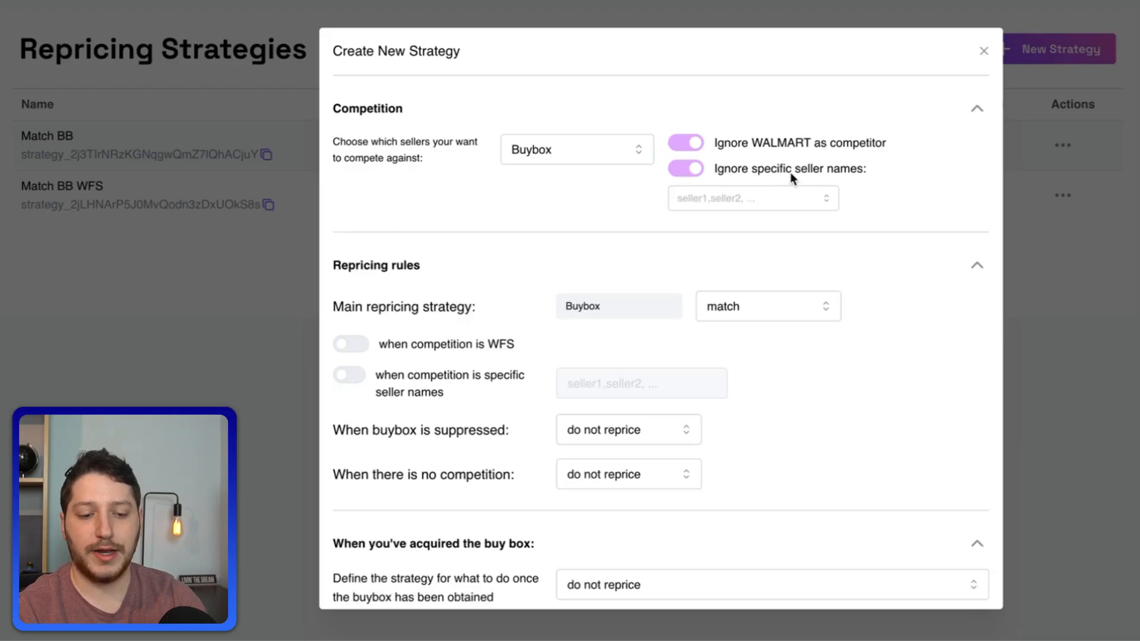
left_click(824, 202)
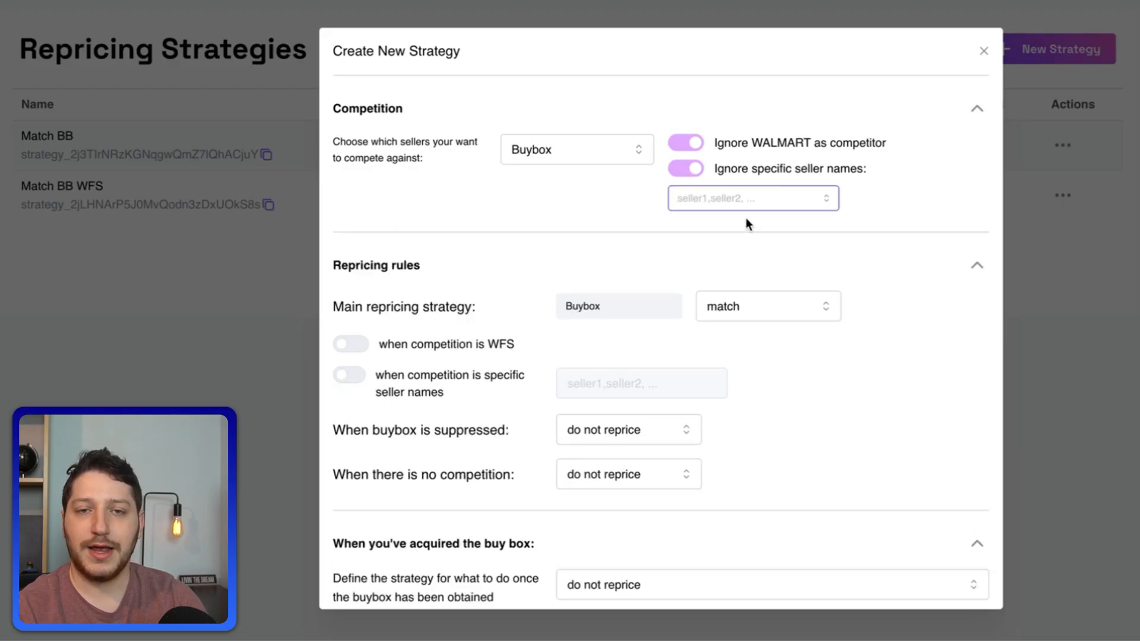
left_click(695, 171)
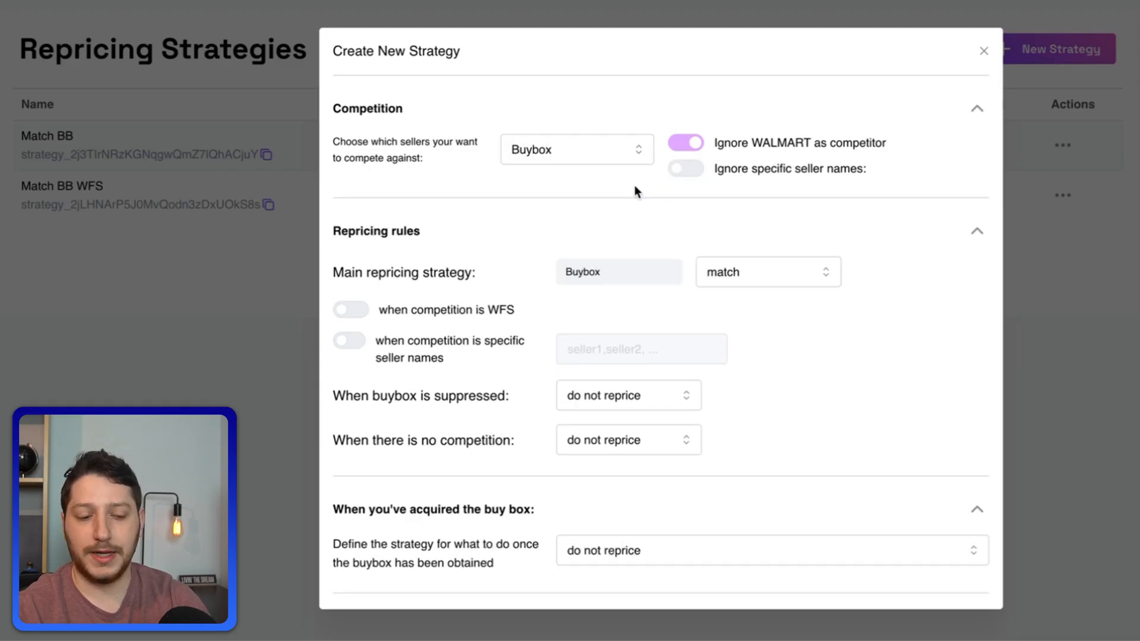
Step: Review the competition and repricing rules sections, including the options available for the main repricing strategy
scroll(635, 184, "down", 4)
scroll(662, 139, "up", 5)
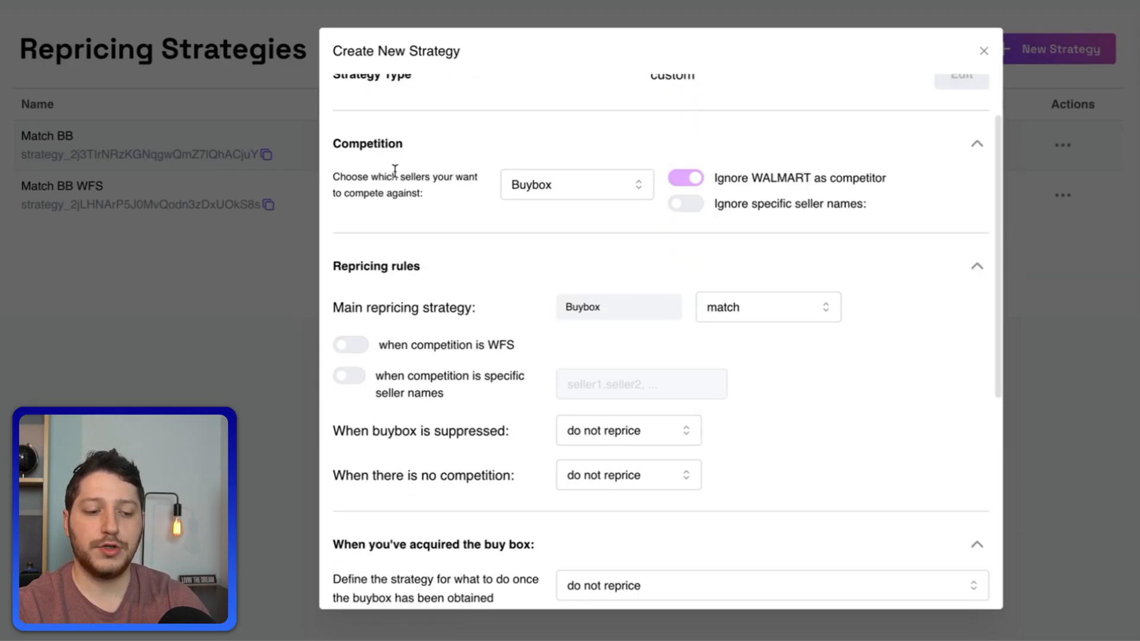
scroll(668, 181, "down", 2)
scroll(667, 182, "down", 2)
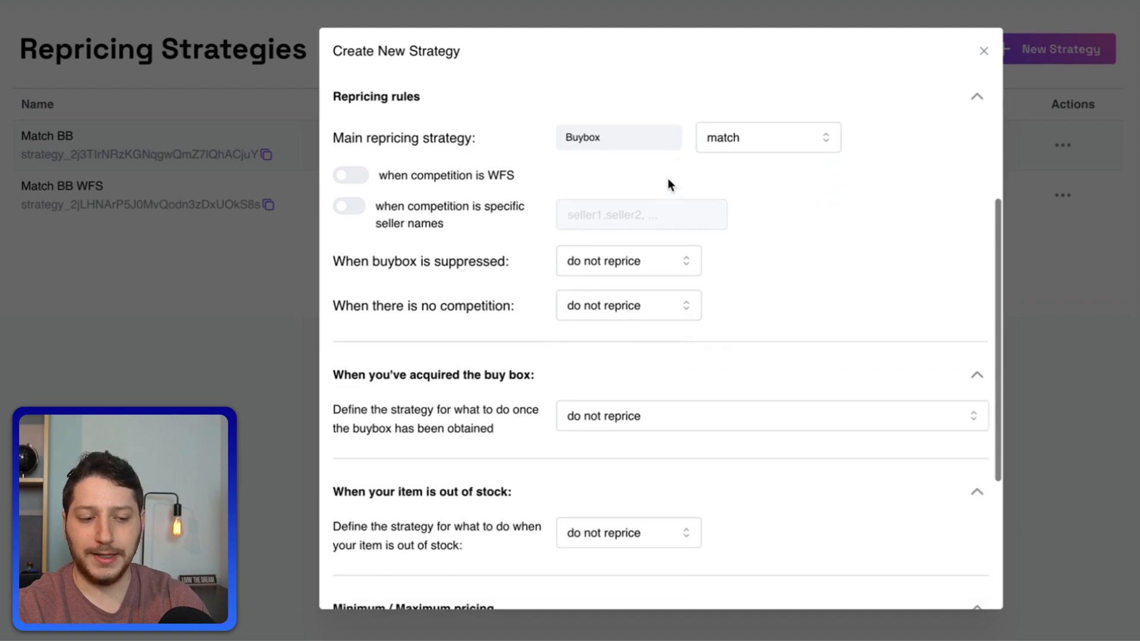
scroll(667, 181, "up", 1)
scroll(416, 137, "down", 1)
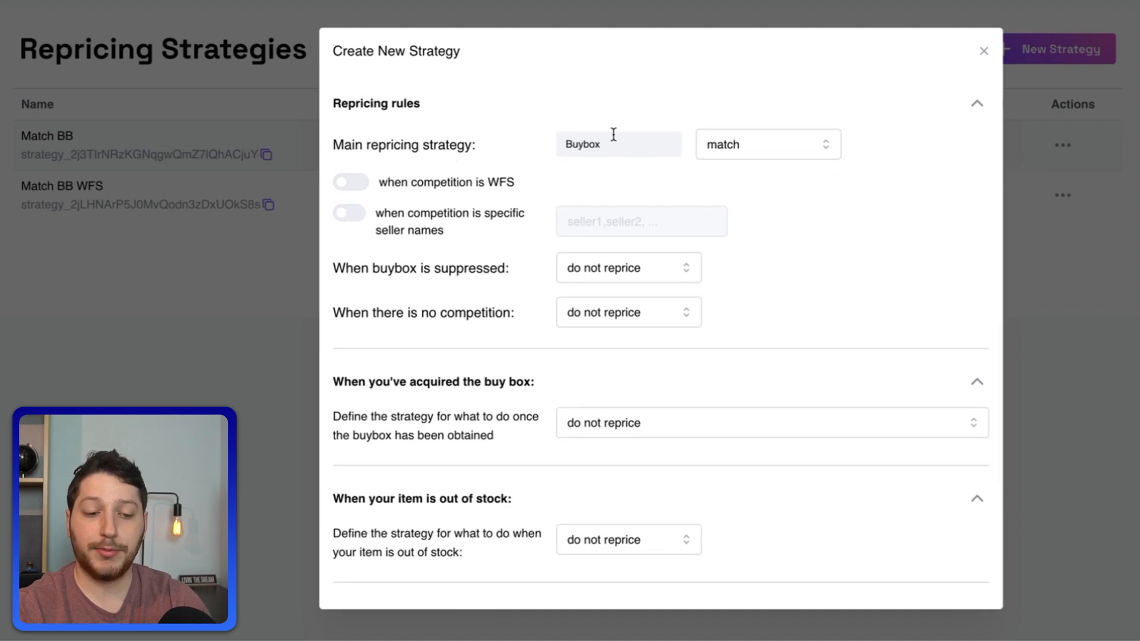
scroll(644, 148, "up", 2)
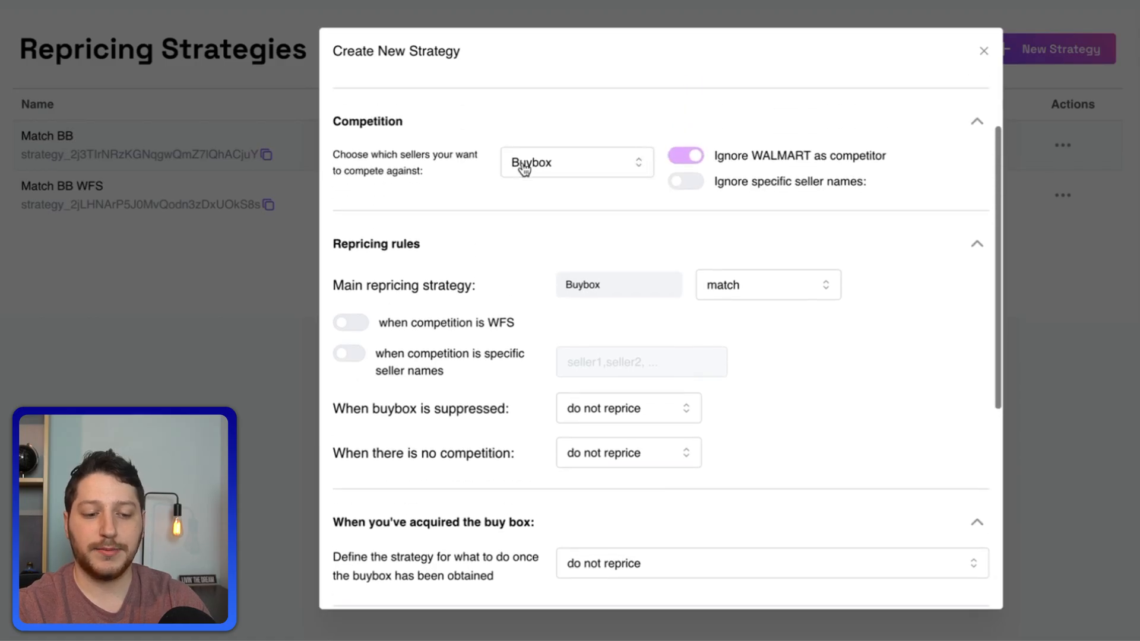
scroll(648, 228, "down", 1)
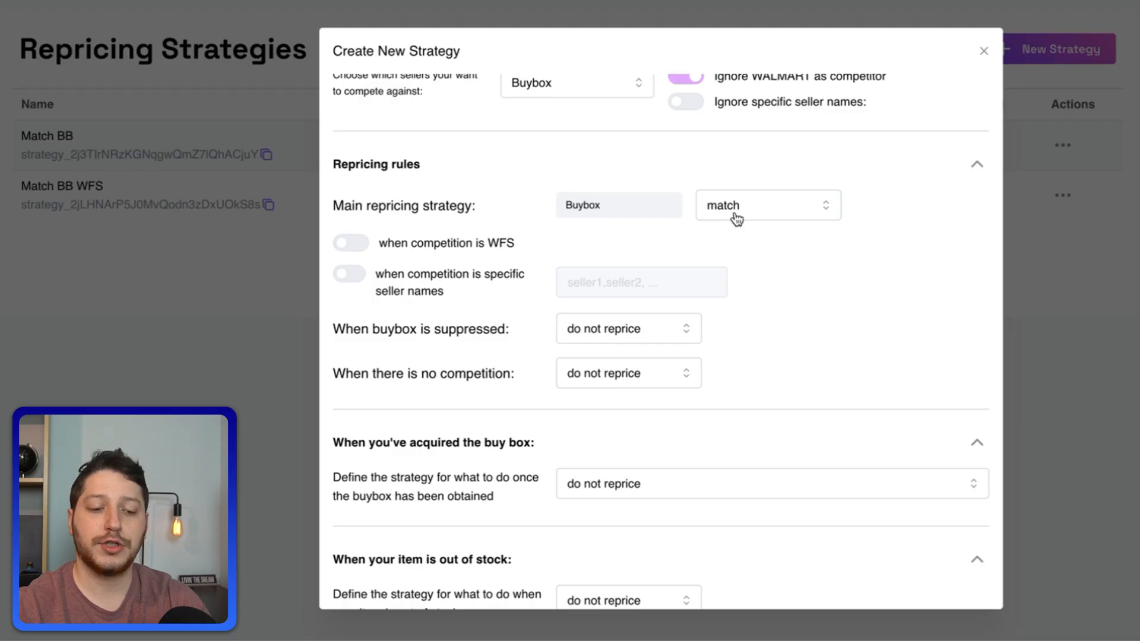
left_click(736, 218)
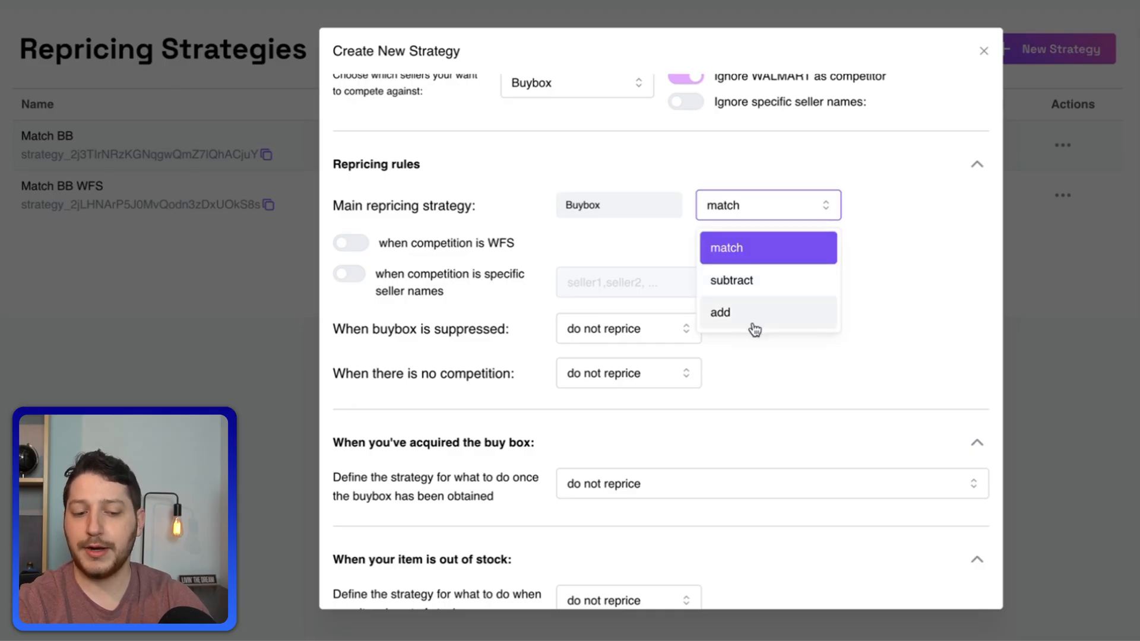
left_click(887, 278)
Step: Turn on the repricing rule for when competition is WFS and look through its repricing options
scroll(606, 333, "down", 1)
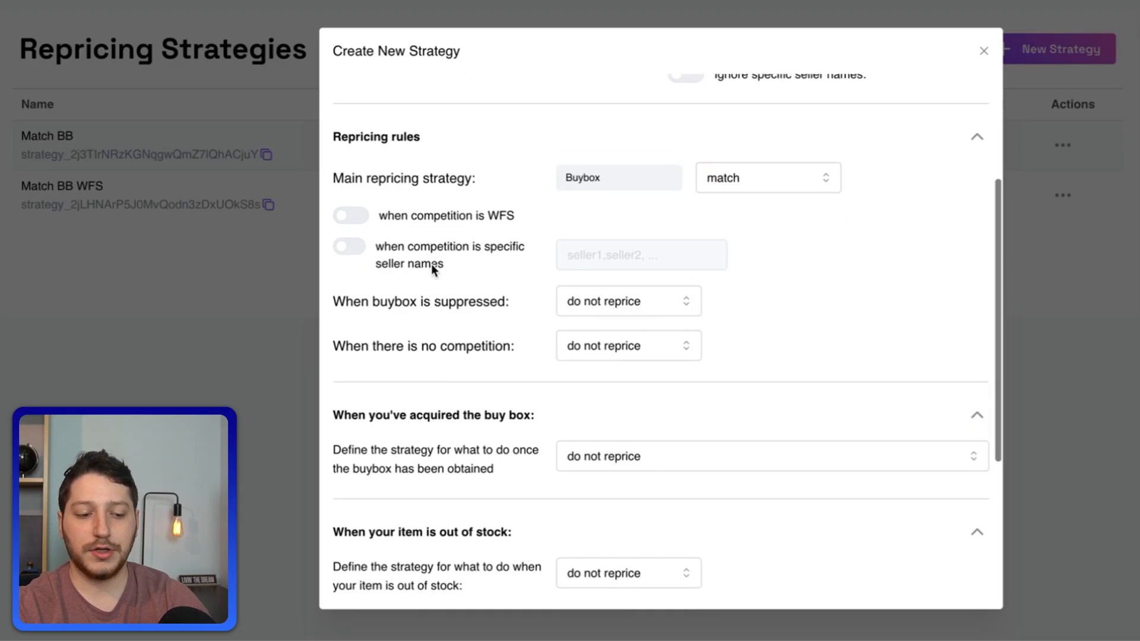
scroll(435, 270, "down", 1)
left_click(353, 185)
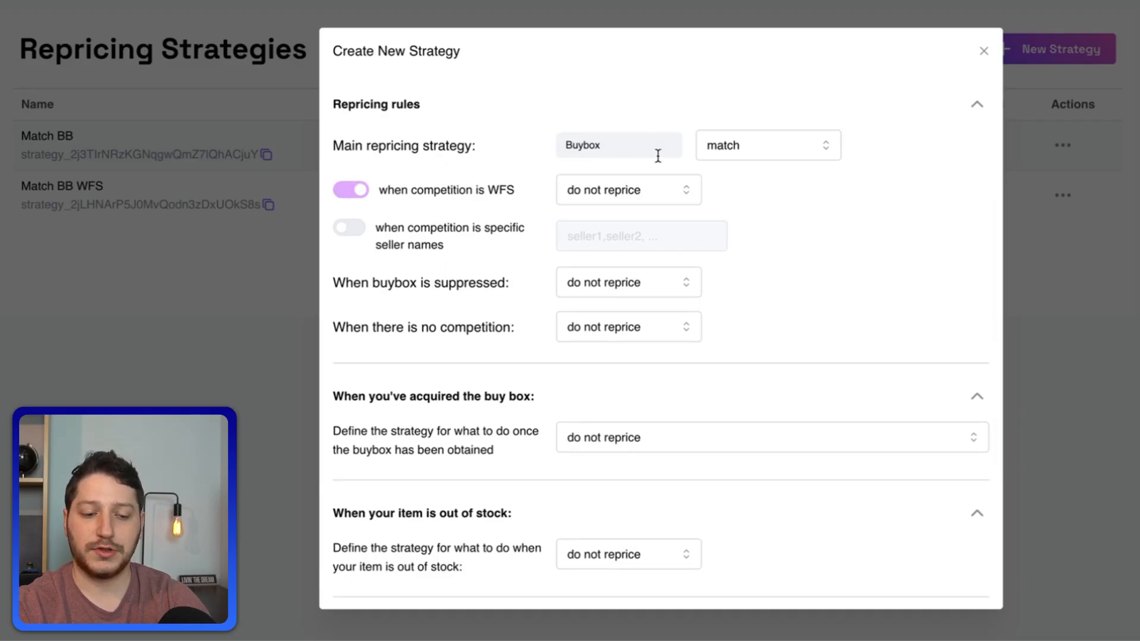
left_click(615, 194)
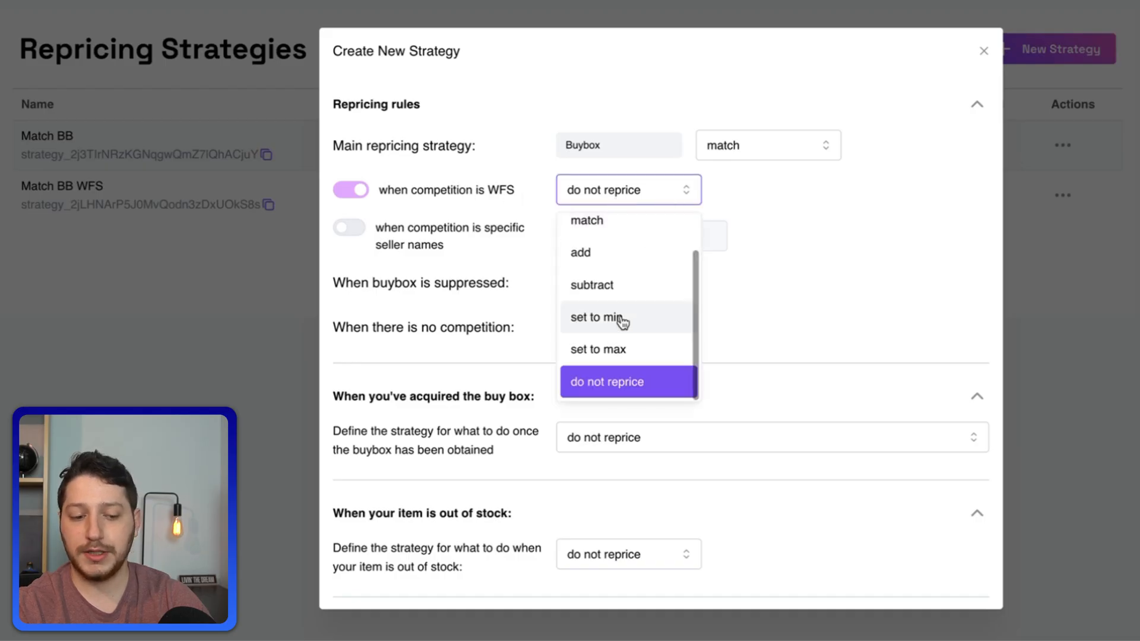
scroll(621, 323, "up", 2)
scroll(621, 322, "up", 1)
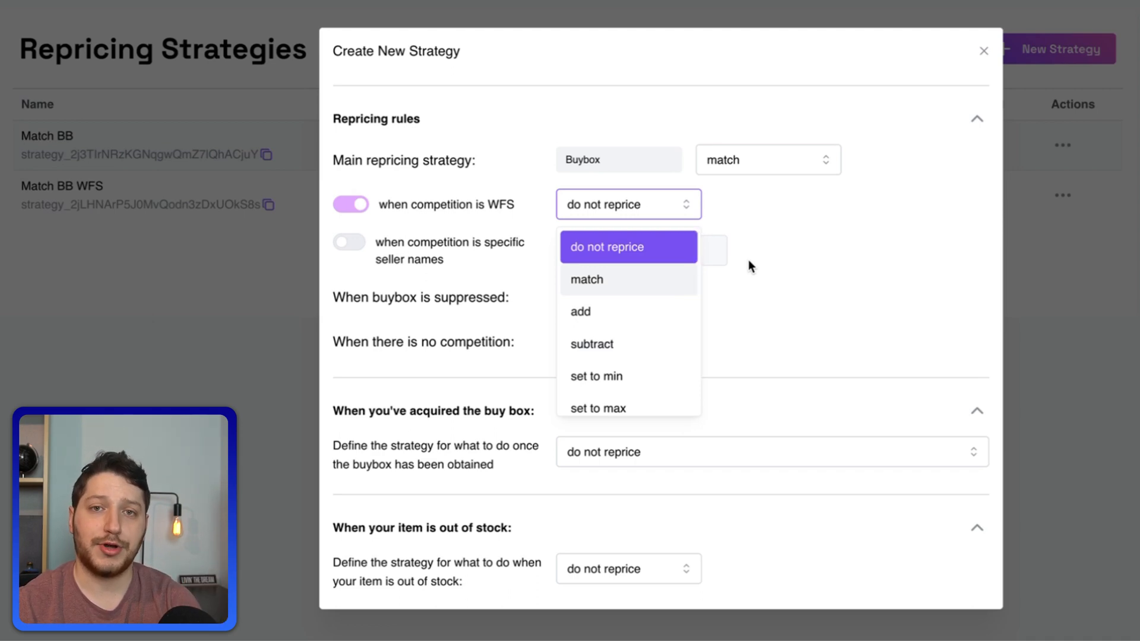
Step: Turn on the repricing rule for specific seller names and look through its seller and repricing options
scroll(416, 153, "down", 3)
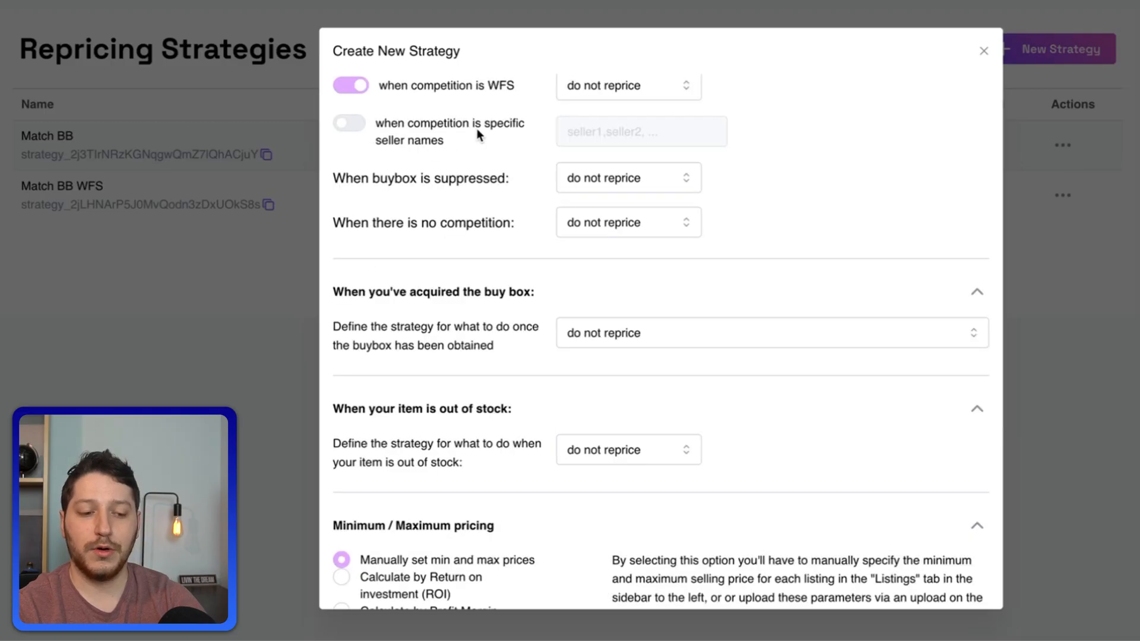
left_click(348, 124)
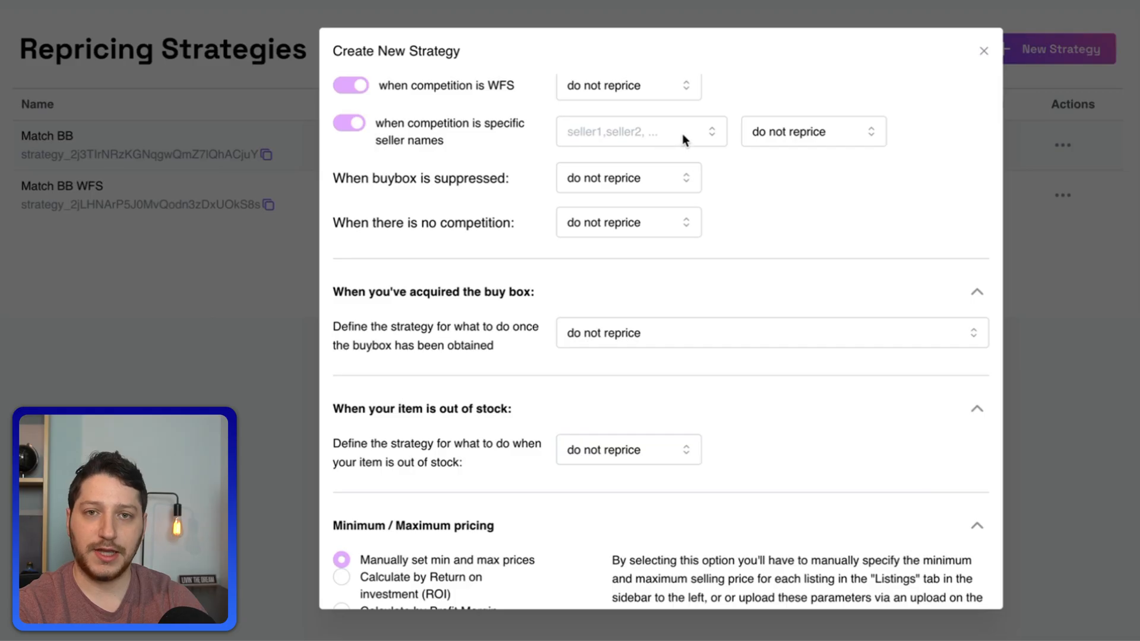
left_click(712, 136)
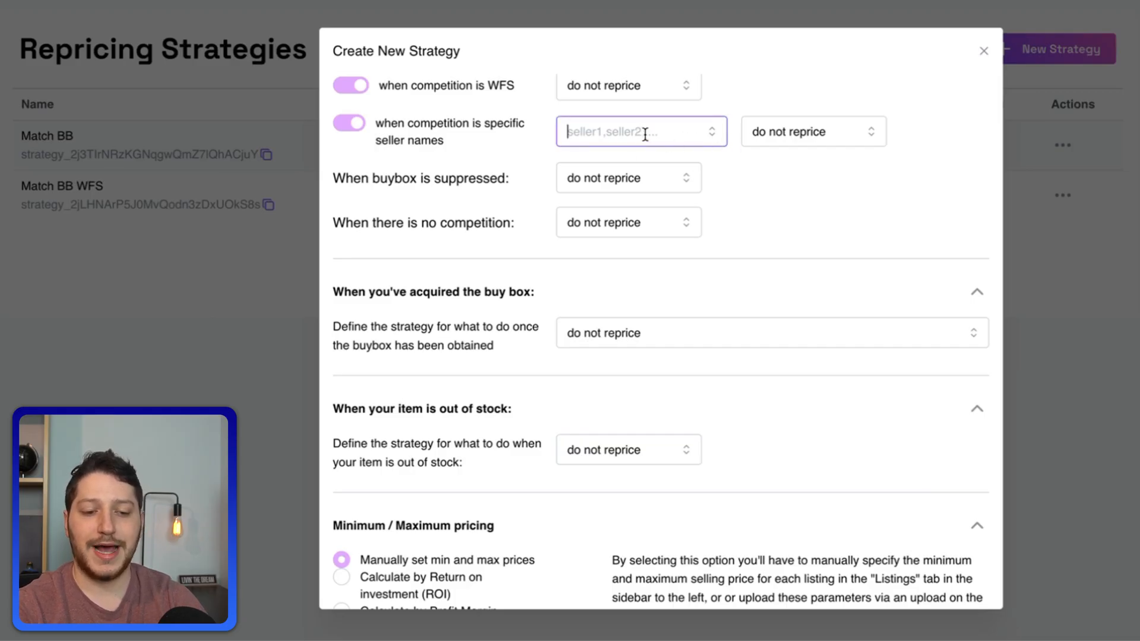
left_click(846, 139)
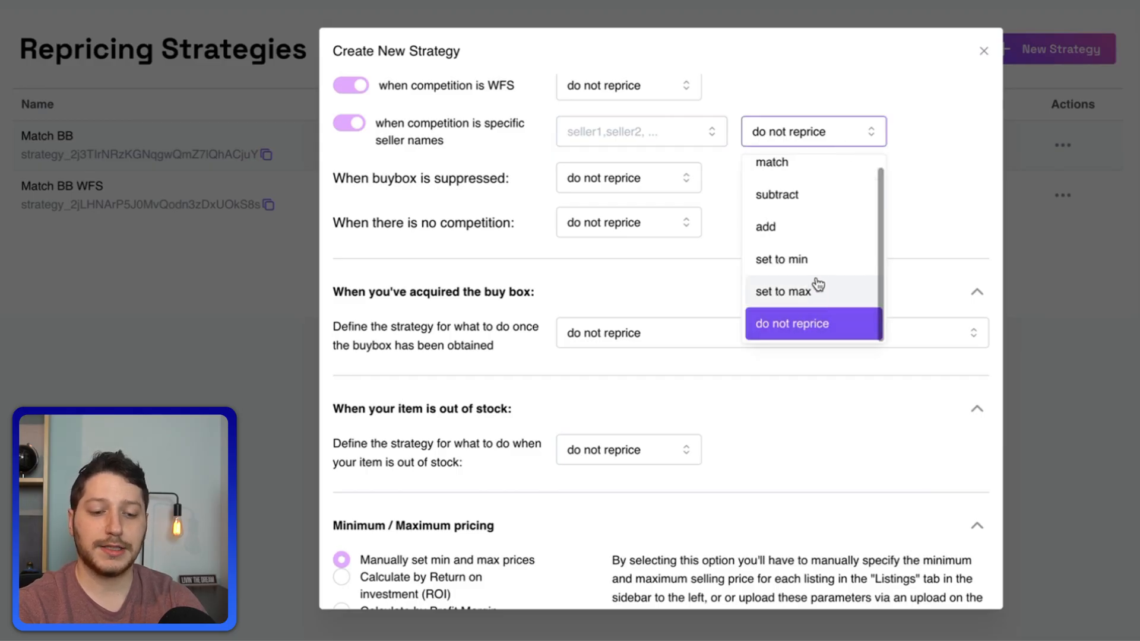
left_click(922, 196)
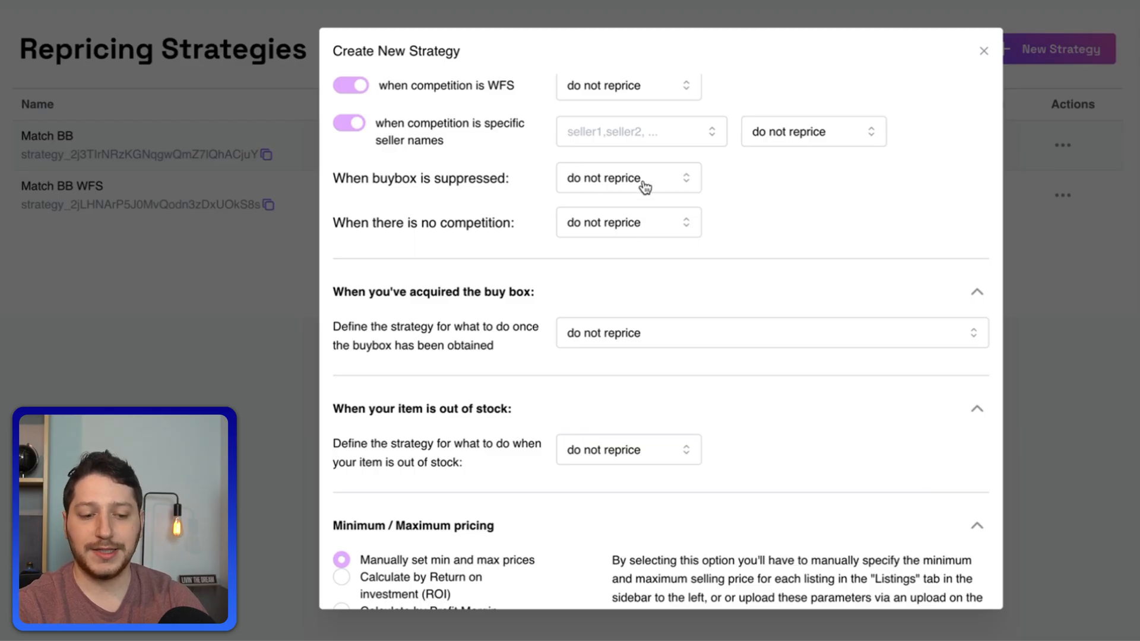
Step: Look through the repricing options for a suppressed buybox and for when there is no competition
left_click(685, 179)
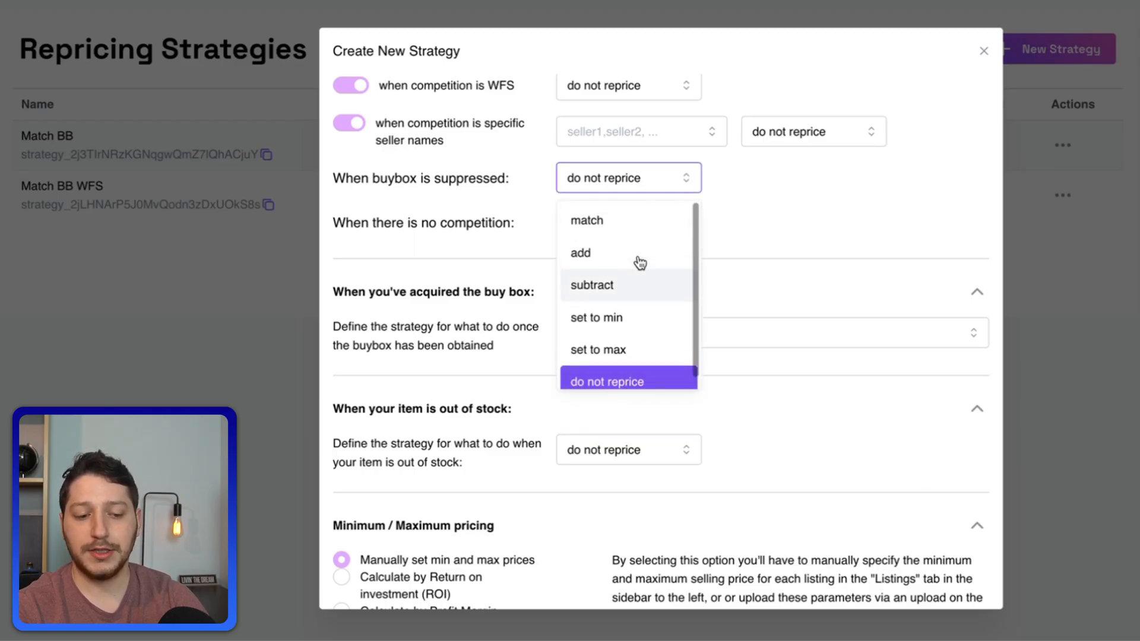
scroll(639, 263, "down", 1)
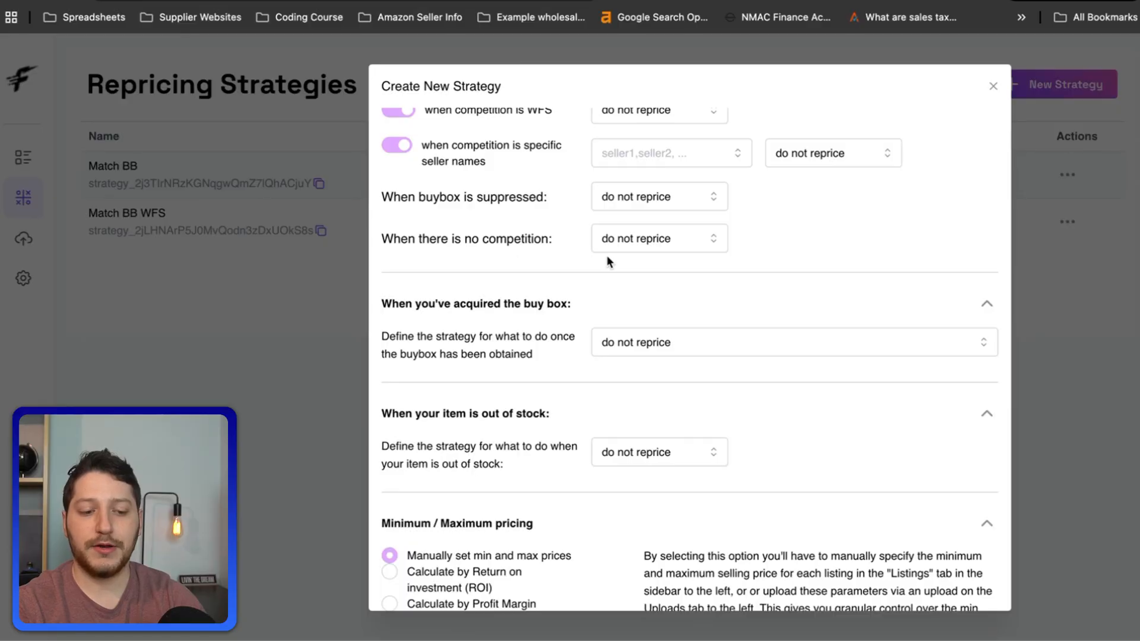
left_click(722, 245)
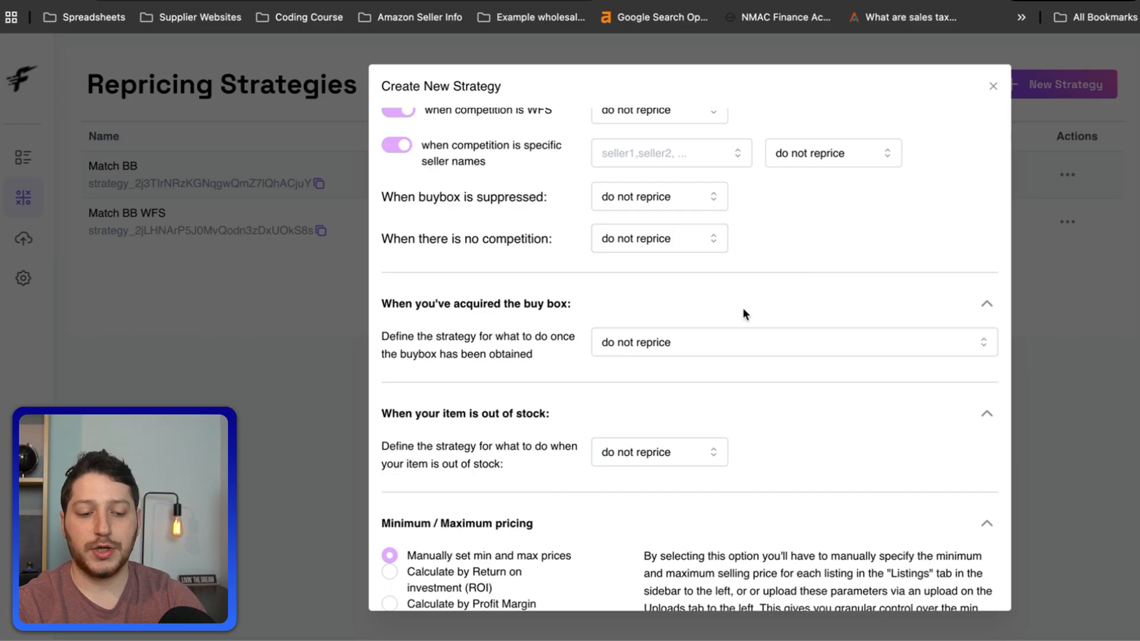
Step: Set the strategy for when the buy box has been acquired to algorithmically optimize price
scroll(731, 323, "down", 5)
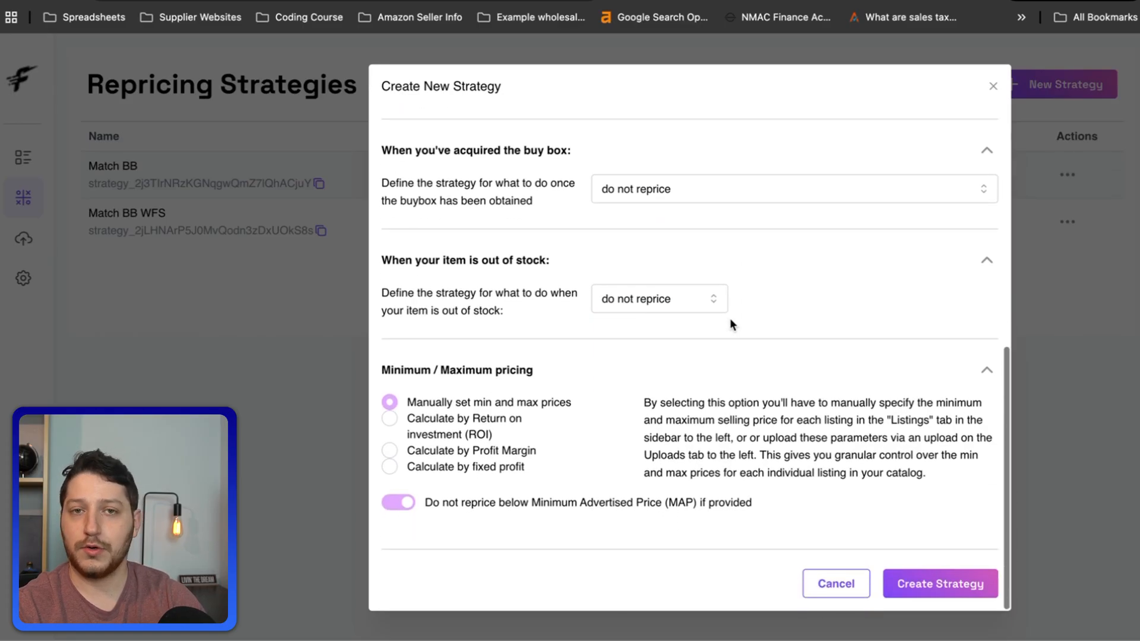
scroll(643, 186, "up", 3)
scroll(644, 181, "down", 3)
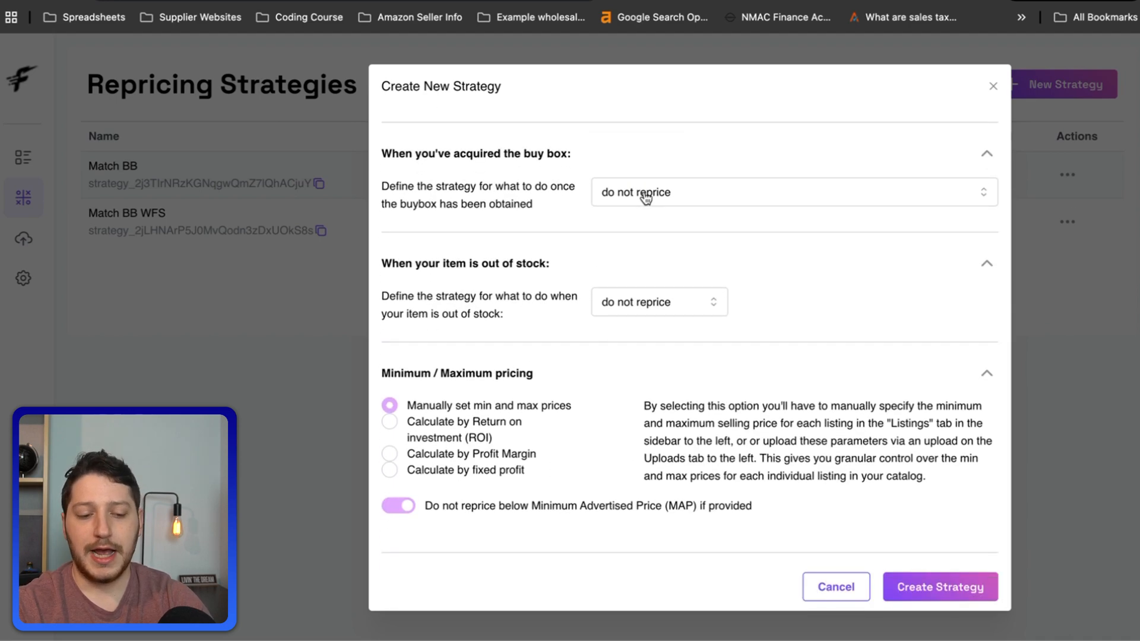
left_click(645, 198)
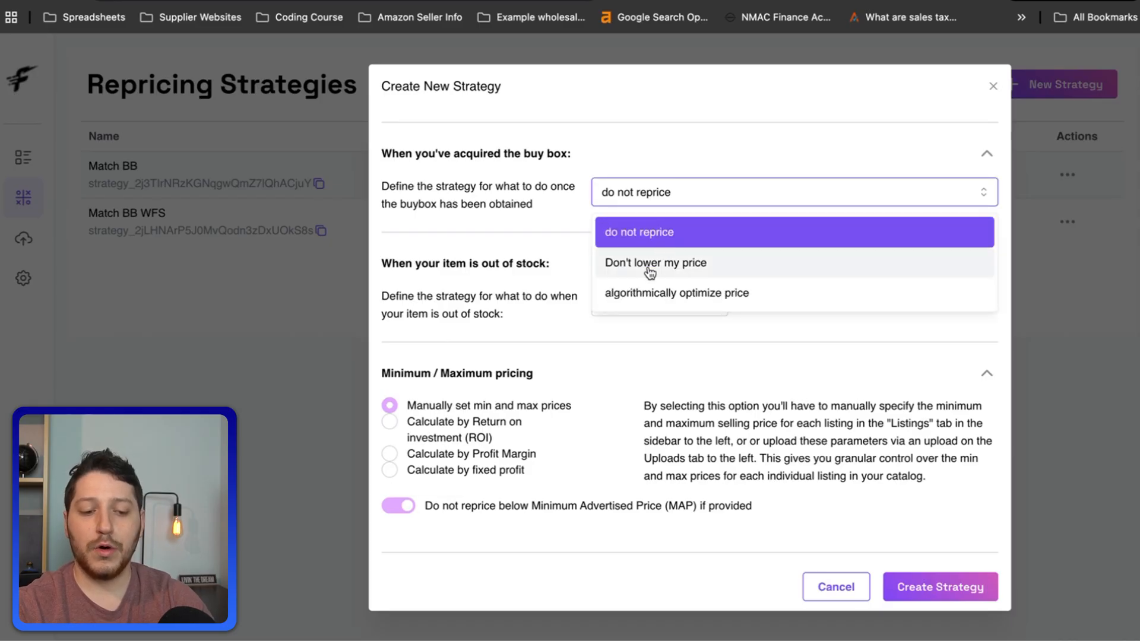
left_click(638, 300)
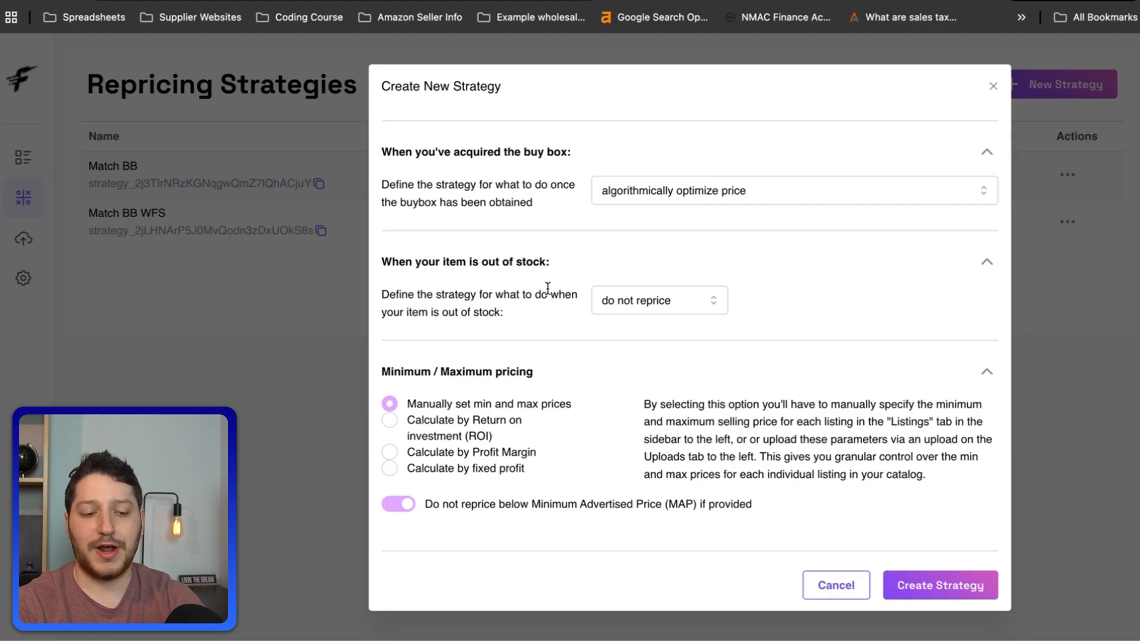
Step: Set the out-of-stock rule to match the Buybox and submit the new strategy
scroll(544, 288, "down", 1)
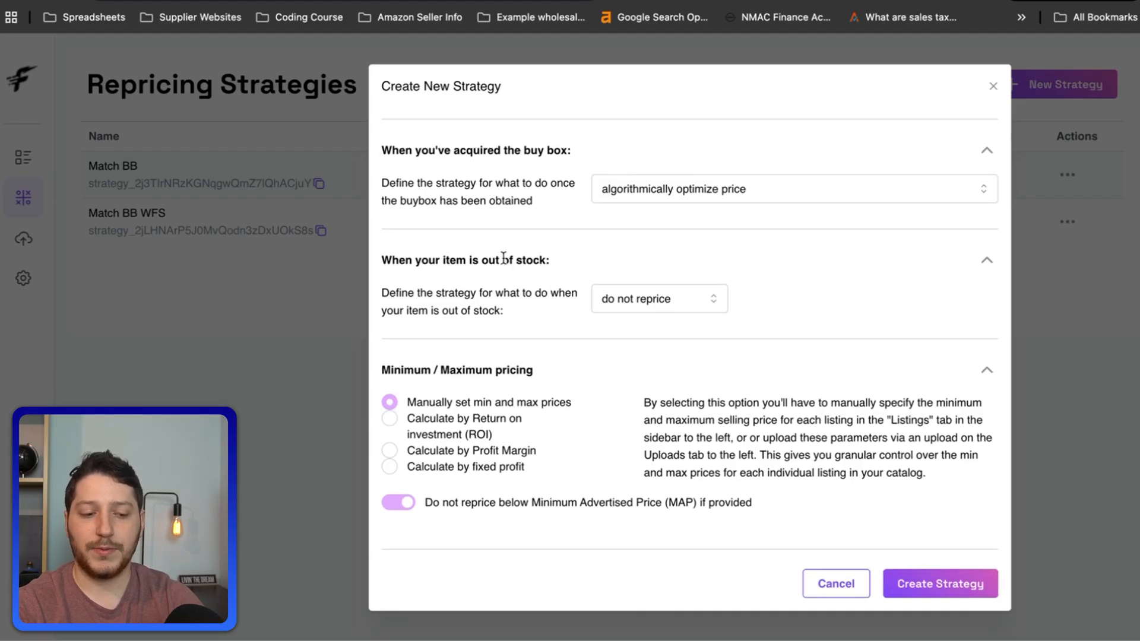
left_click(713, 303)
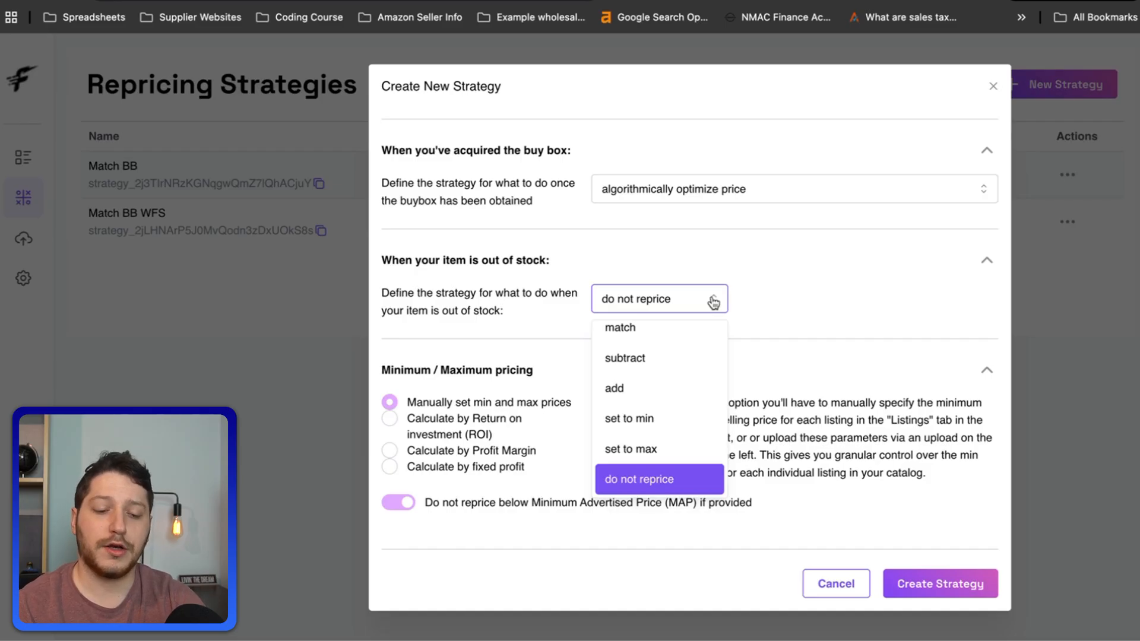
left_click(620, 328)
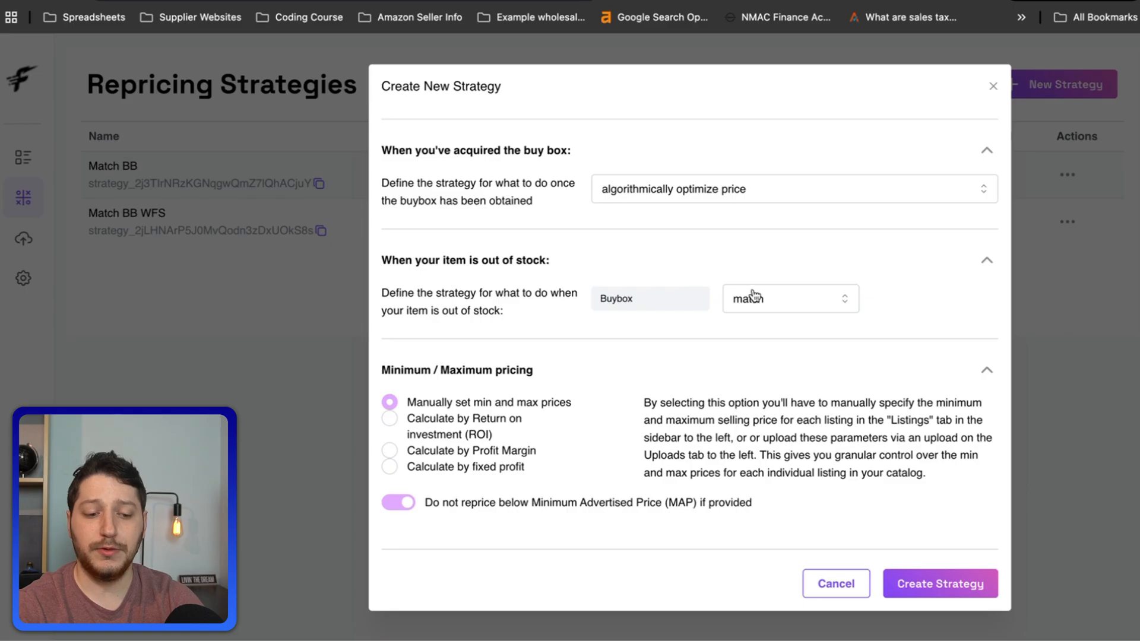
left_click(807, 302)
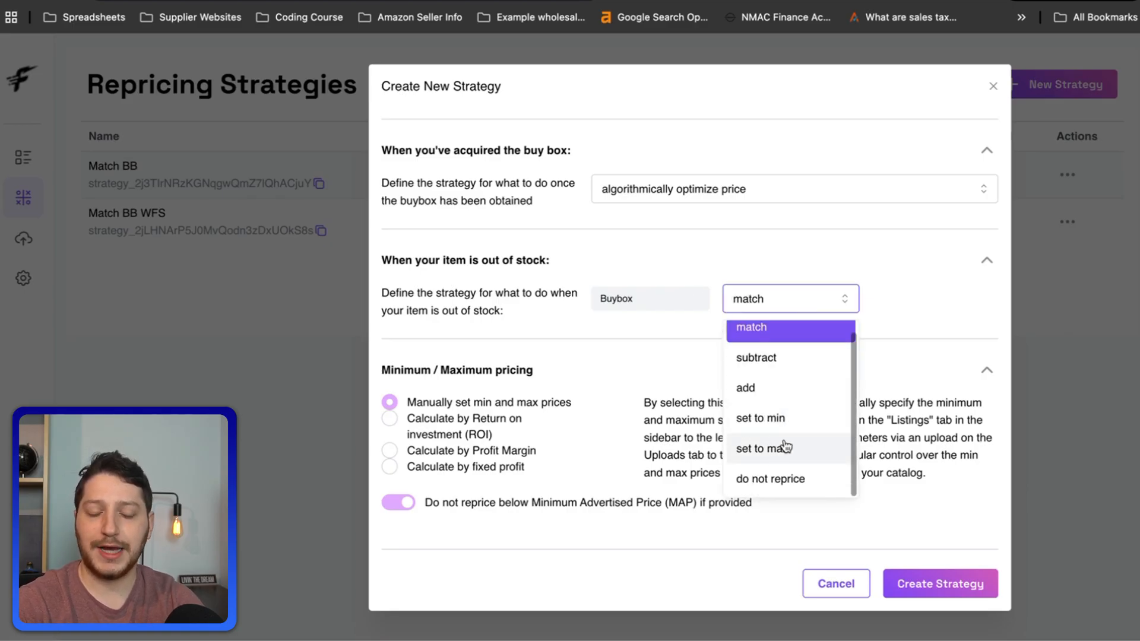
left_click(889, 333)
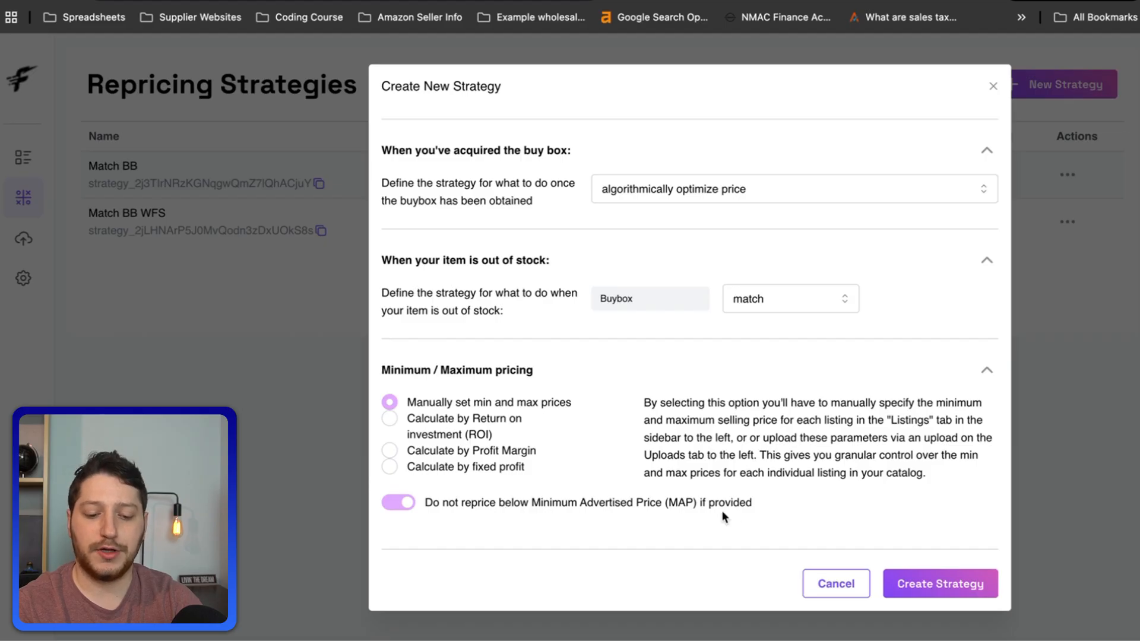
scroll(623, 446, "up", 1)
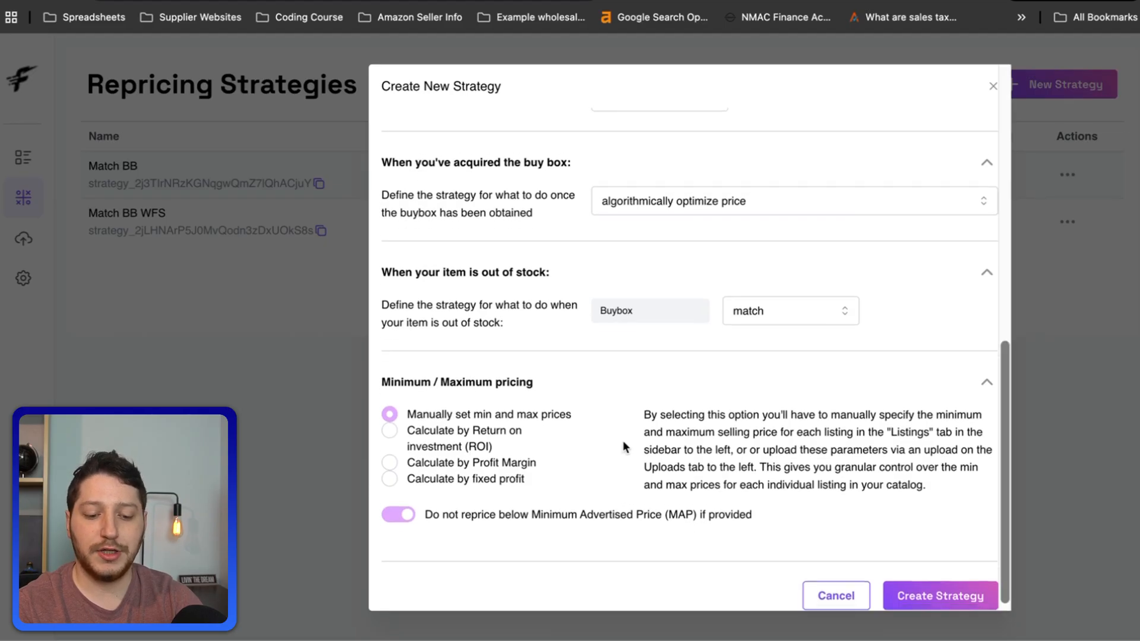
left_click(932, 596)
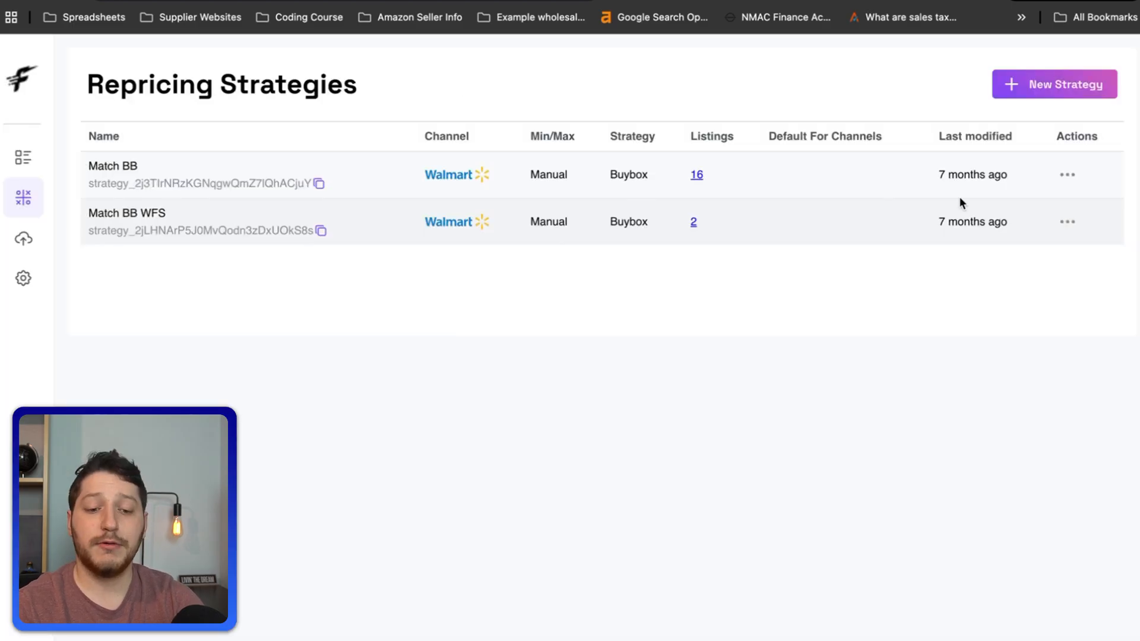
Step: Open the available actions for the Match BB strategy
left_click(1067, 181)
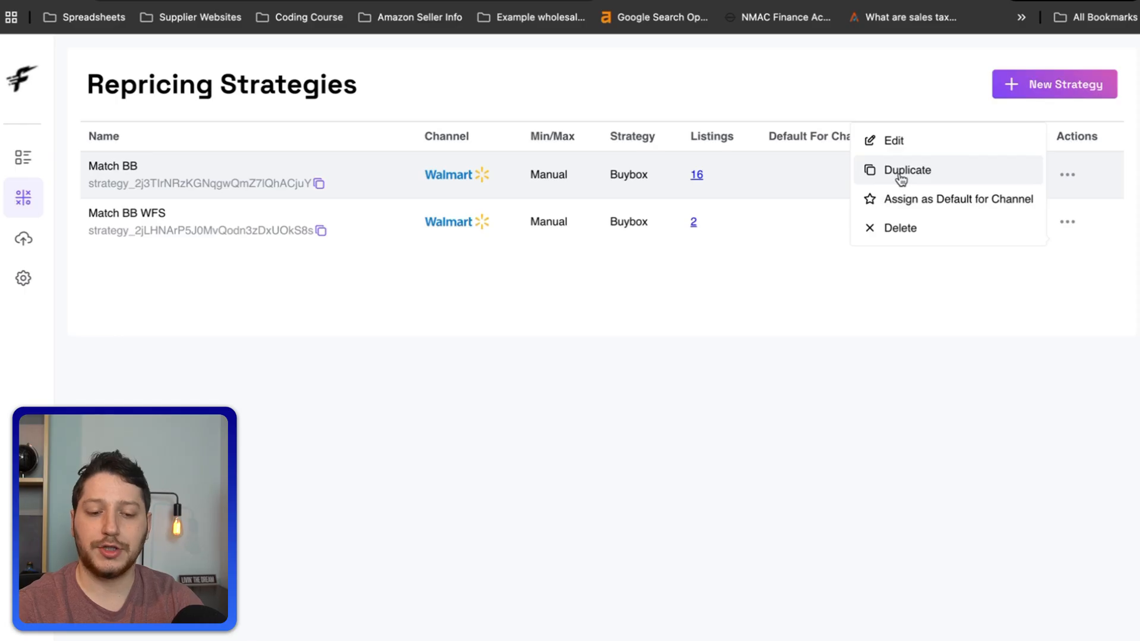